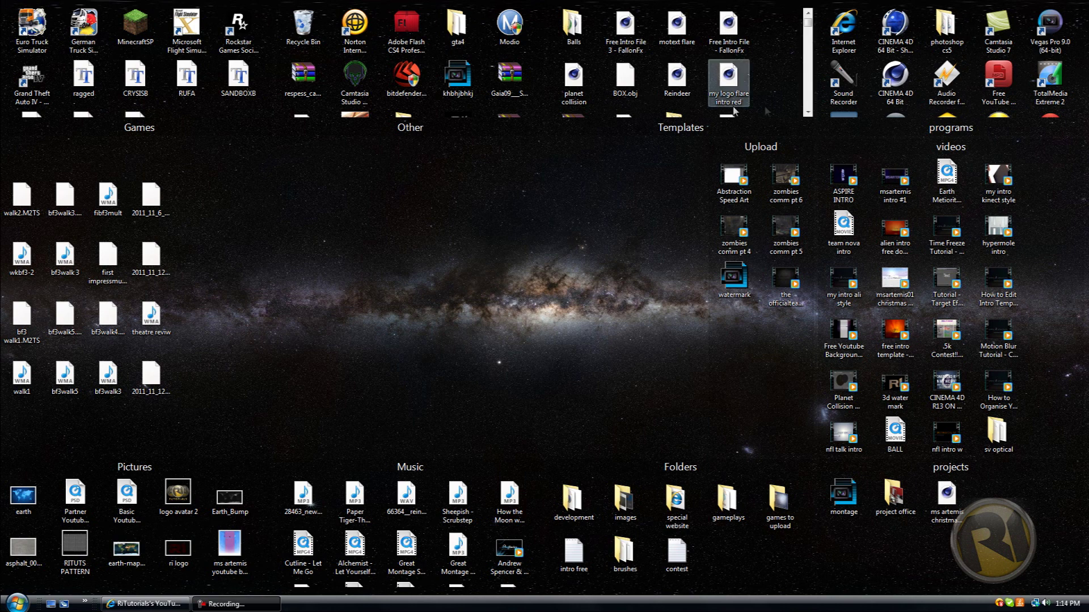
Step: Launch Cinema 4D R13 Studio from the CINEMA 4D 64 Bit desktop shortcut
{"action": "double_click", "coordinate": [896, 80]}
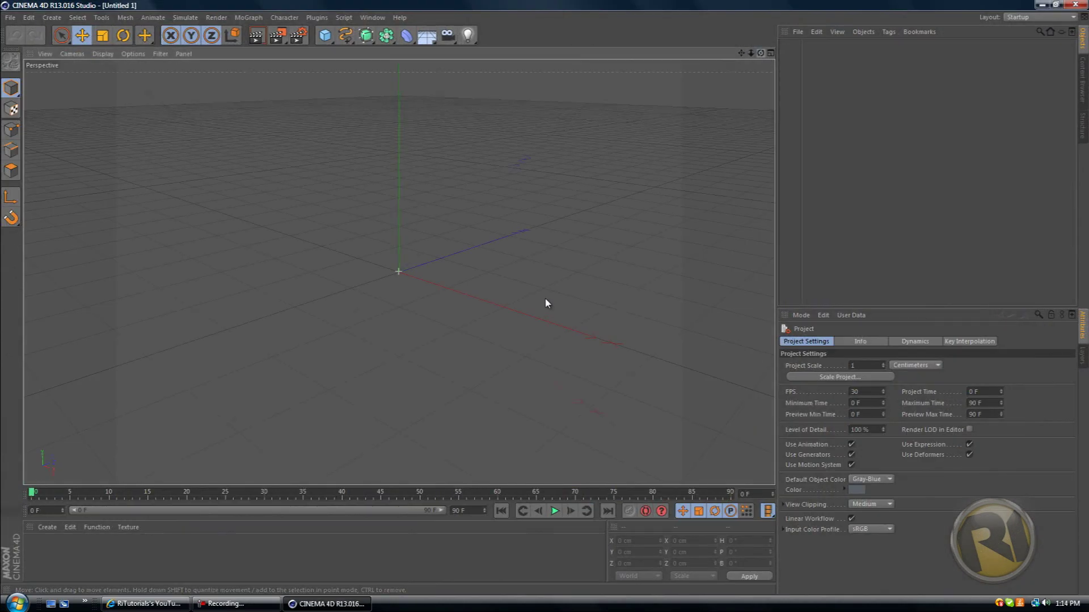
Step: Tilt the viewport up and add a default MoText object reading 'Text'
{"action": "left_click_drag", "start_coordinate": [547, 284], "coordinate": [544, 92], "text": "alt"}
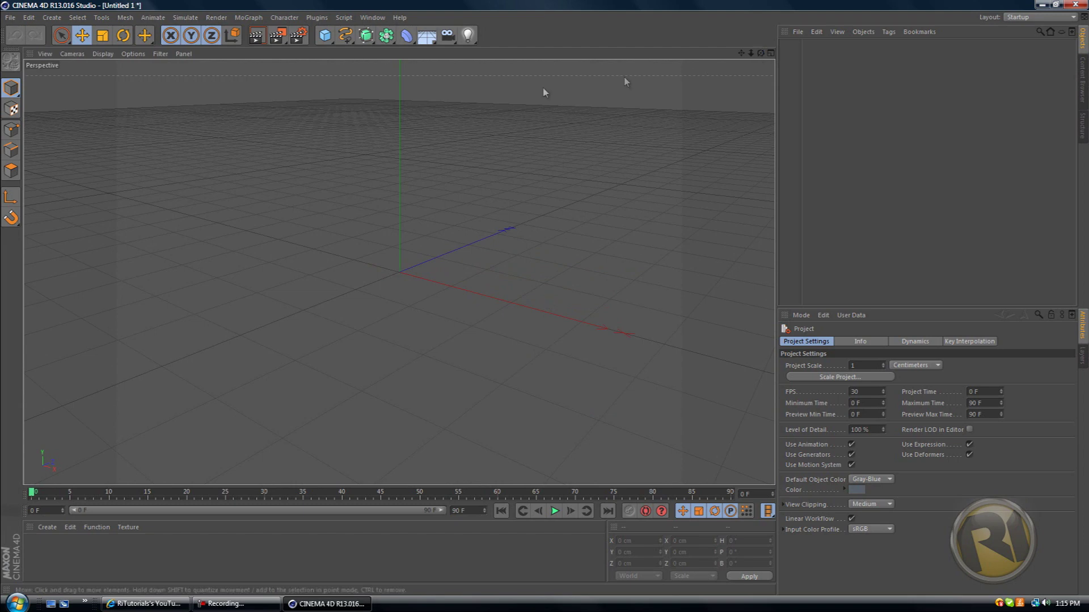
{"action": "left_click", "coordinate": [244, 18]}
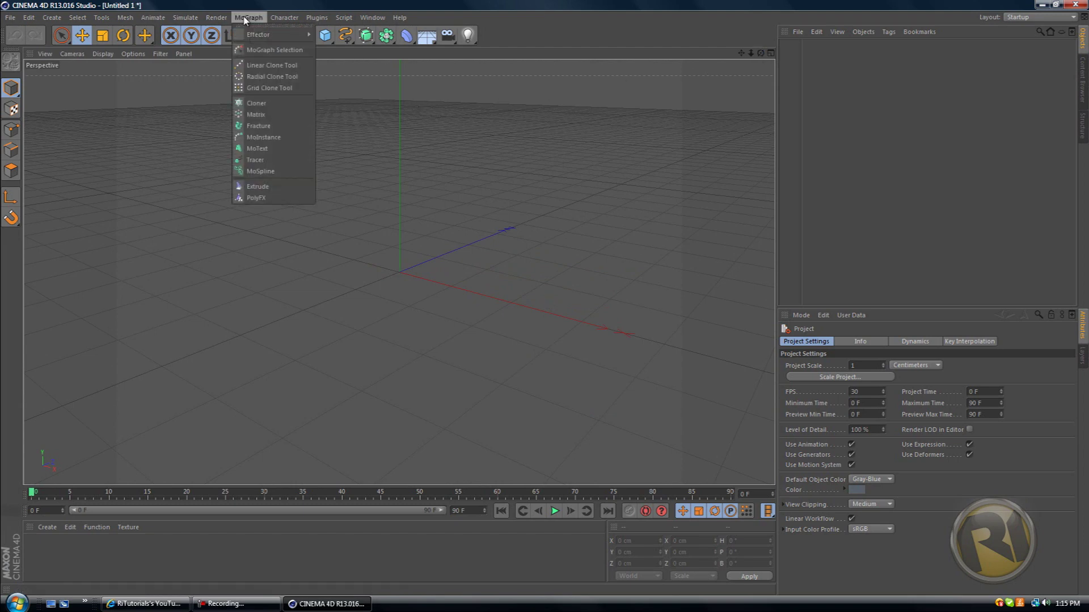
{"action": "left_click", "coordinate": [249, 149]}
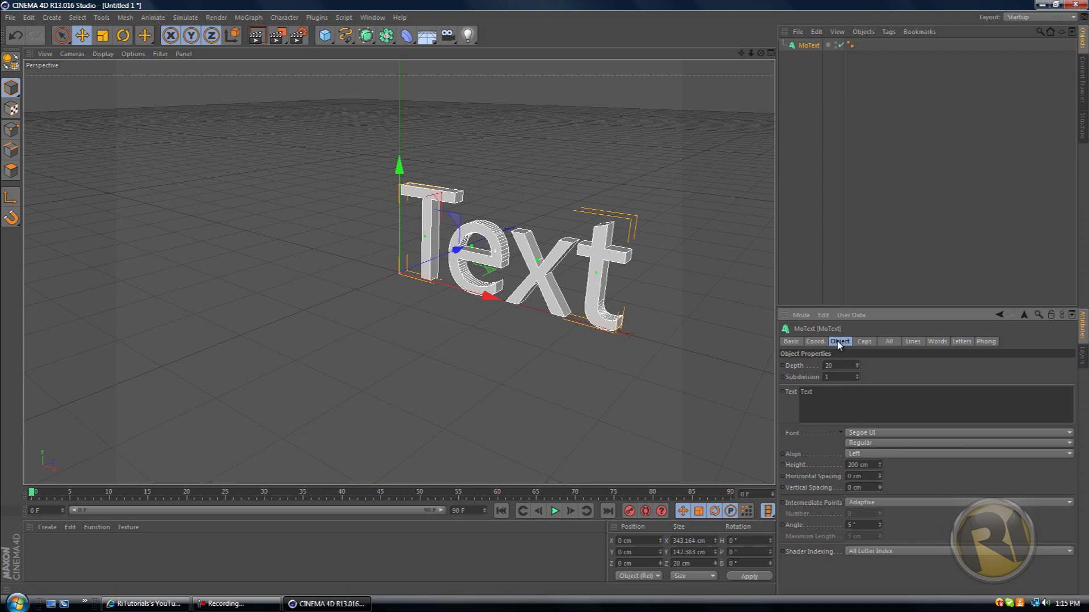
Step: Replace the MoText's default 'Text' with 'ritutorials'
{"action": "left_click", "coordinate": [792, 378]}
{"action": "left_click_drag", "start_coordinate": [820, 392], "coordinate": [793, 395]}
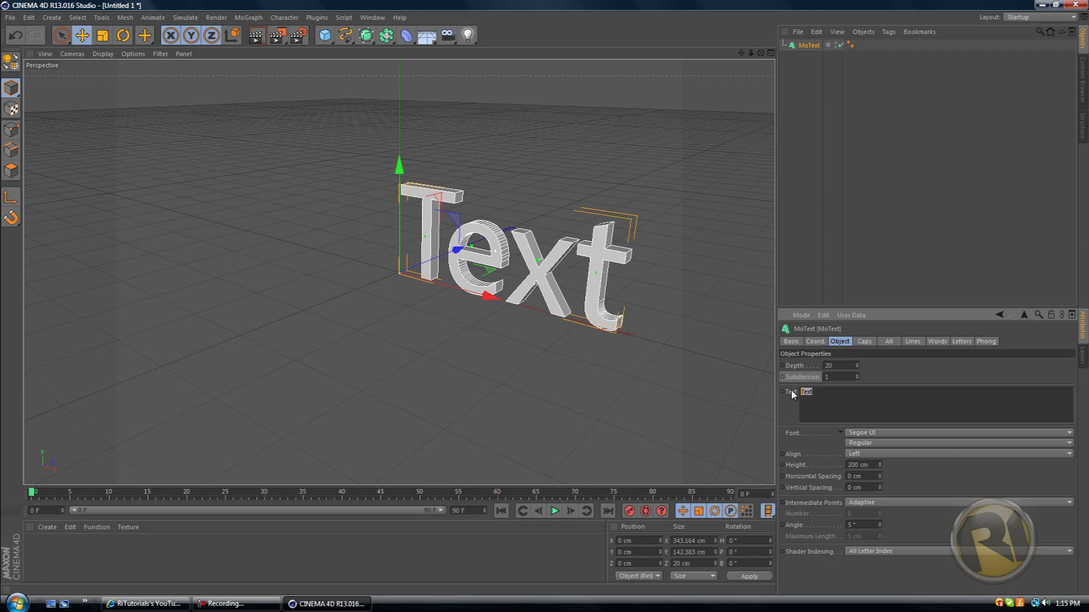
{"action": "type", "text": "ritutorials"}
{"action": "left_click", "coordinate": [570, 261]}
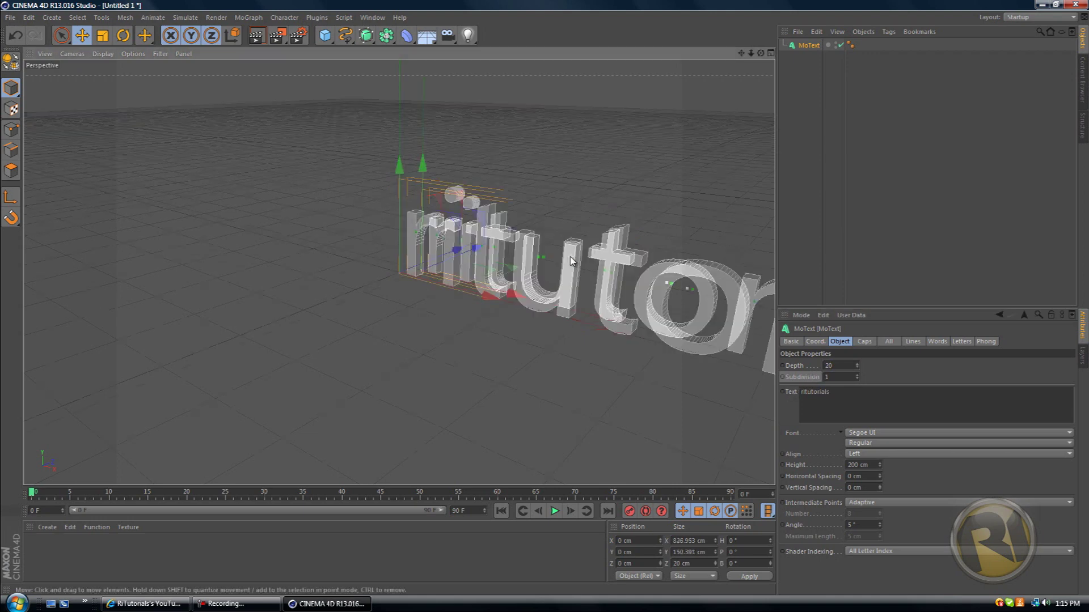
Step: Zoom and orbit the viewport to look at the ritutorials lettering
{"action": "scroll", "coordinate": [570, 261], "scroll_direction": "down", "scroll_amount": 5}
{"action": "scroll", "coordinate": [516, 299], "scroll_direction": "up", "scroll_amount": 3}
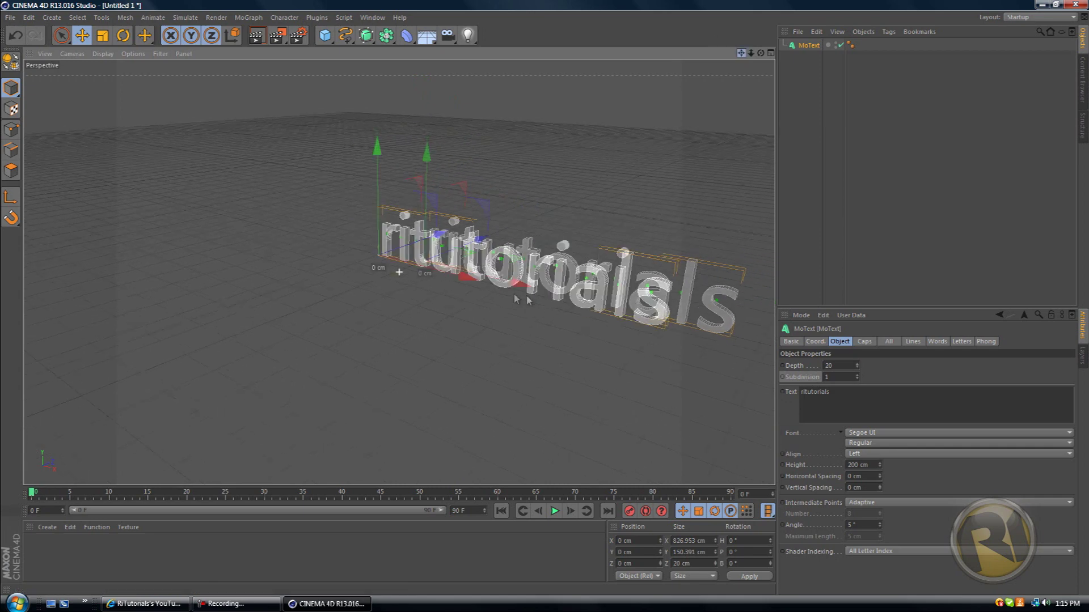
{"action": "scroll", "coordinate": [516, 299], "scroll_direction": "down", "scroll_amount": 2}
{"action": "left_click_drag", "start_coordinate": [531, 300], "coordinate": [546, 301], "text": "alt"}
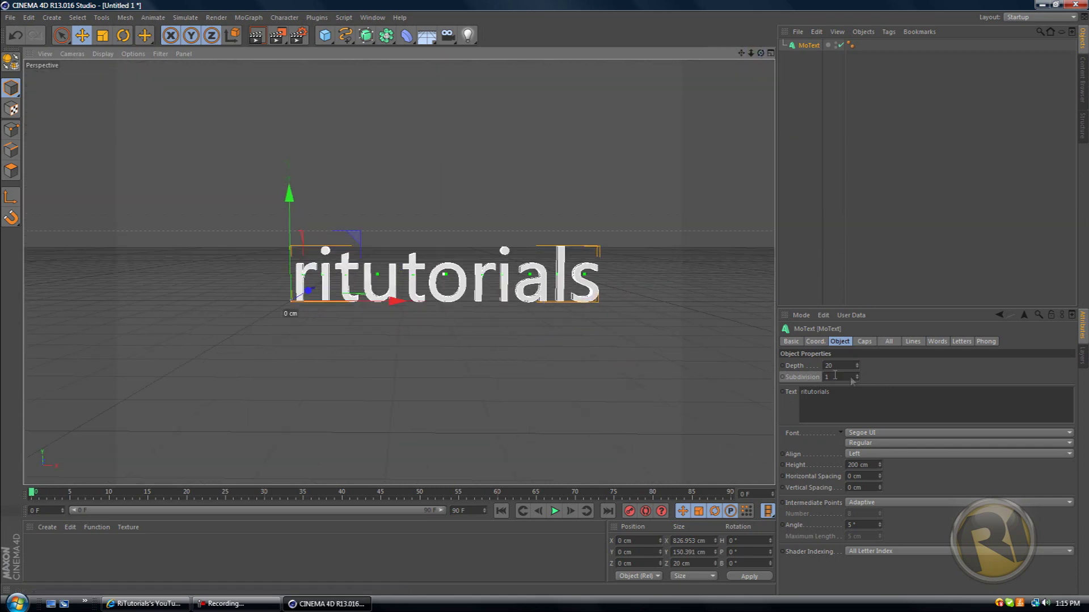
Step: Raise the MoText depth from 20 to 50, orbiting to check the thicker extrusion
{"action": "left_click", "coordinate": [791, 376]}
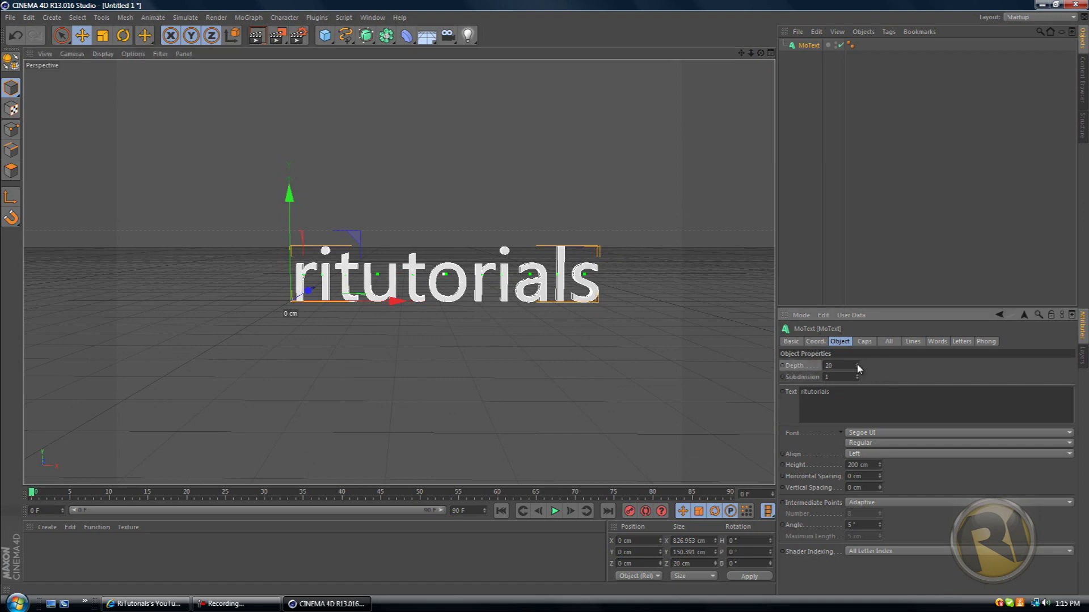
{"action": "left_click_drag", "start_coordinate": [857, 365], "coordinate": [856, 368]}
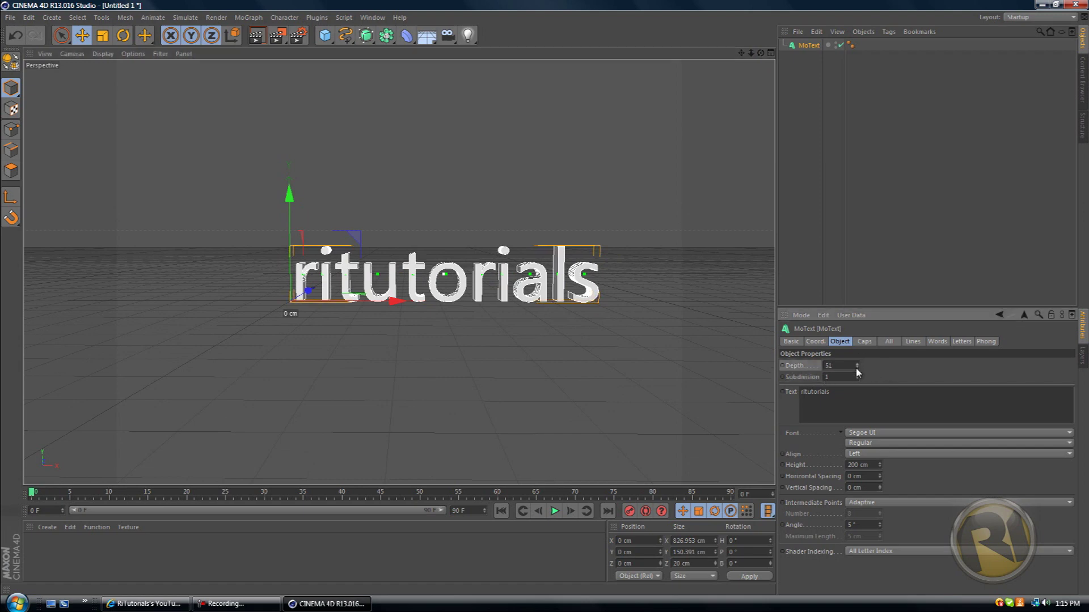
{"action": "left_click_drag", "start_coordinate": [543, 300], "coordinate": [548, 301], "text": "alt"}
{"action": "mouse_move", "coordinate": [859, 366]}
{"action": "left_mouse_down"}
{"action": "mouse_move", "coordinate": [857, 355]}
{"action": "mouse_move", "coordinate": [858, 372]}
{"action": "left_mouse_up"}
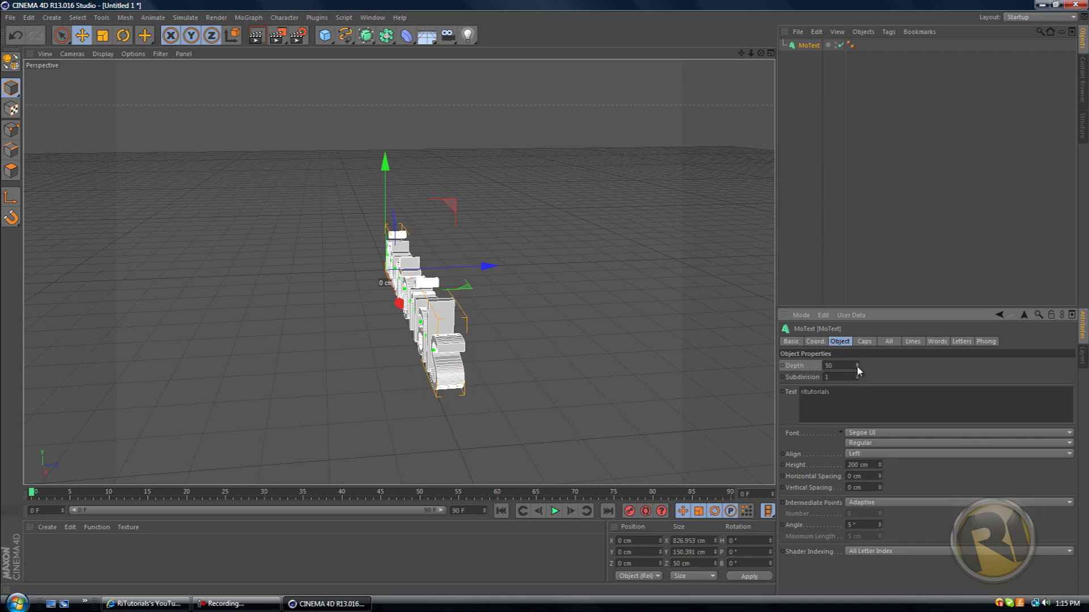
{"action": "left_click_drag", "start_coordinate": [761, 54], "coordinate": [550, 318]}
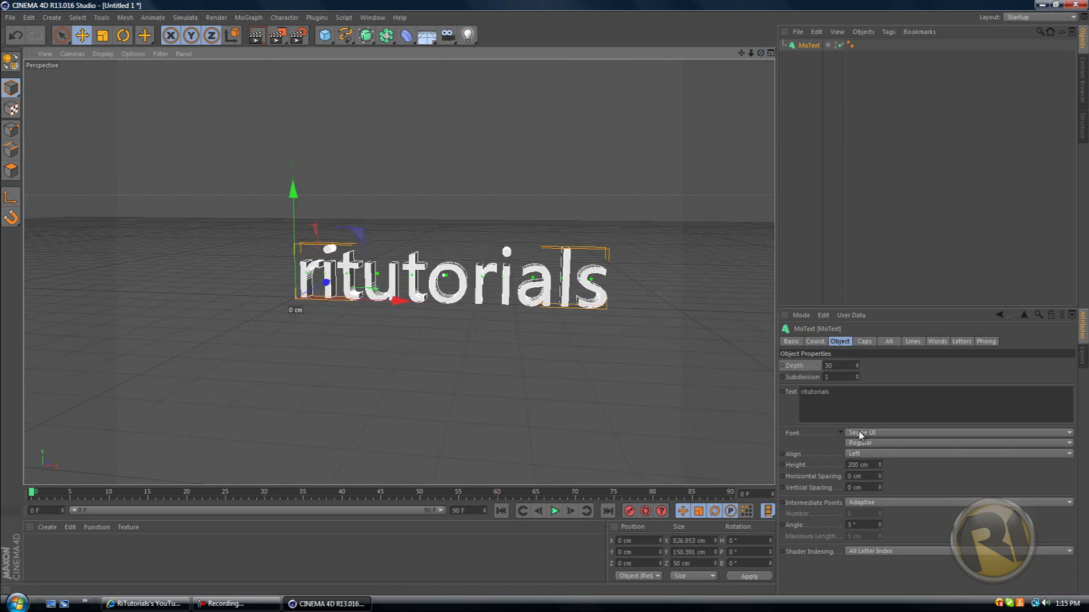
Step: Look through the Font list, keep Segoe UI, and minimize Cinema 4D
{"action": "left_click", "coordinate": [810, 438]}
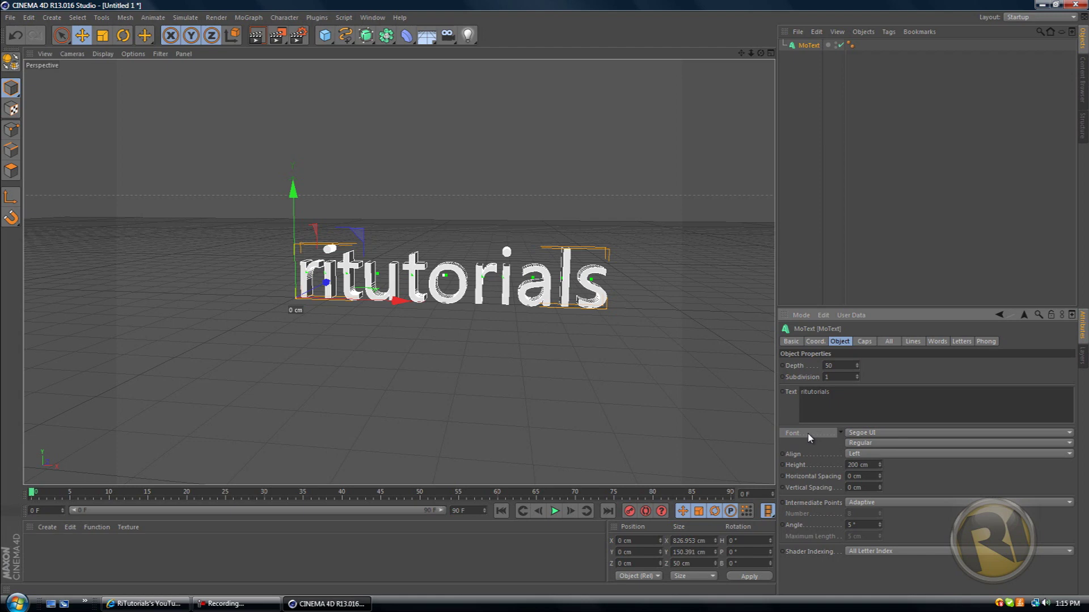
{"action": "left_click", "coordinate": [862, 433]}
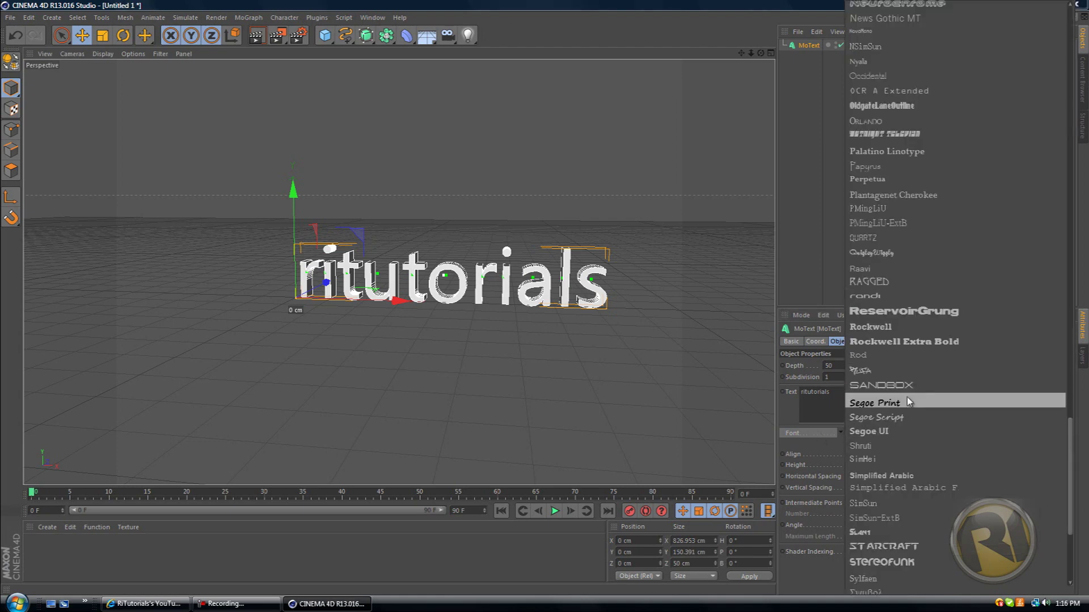
{"action": "left_click", "coordinate": [790, 433]}
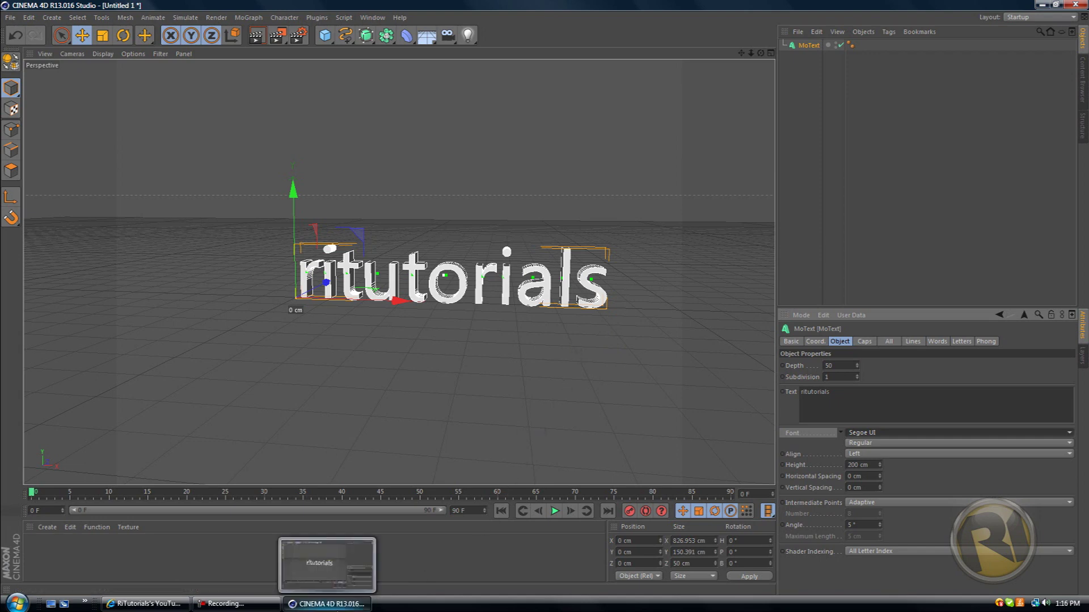
{"action": "left_click", "coordinate": [329, 604]}
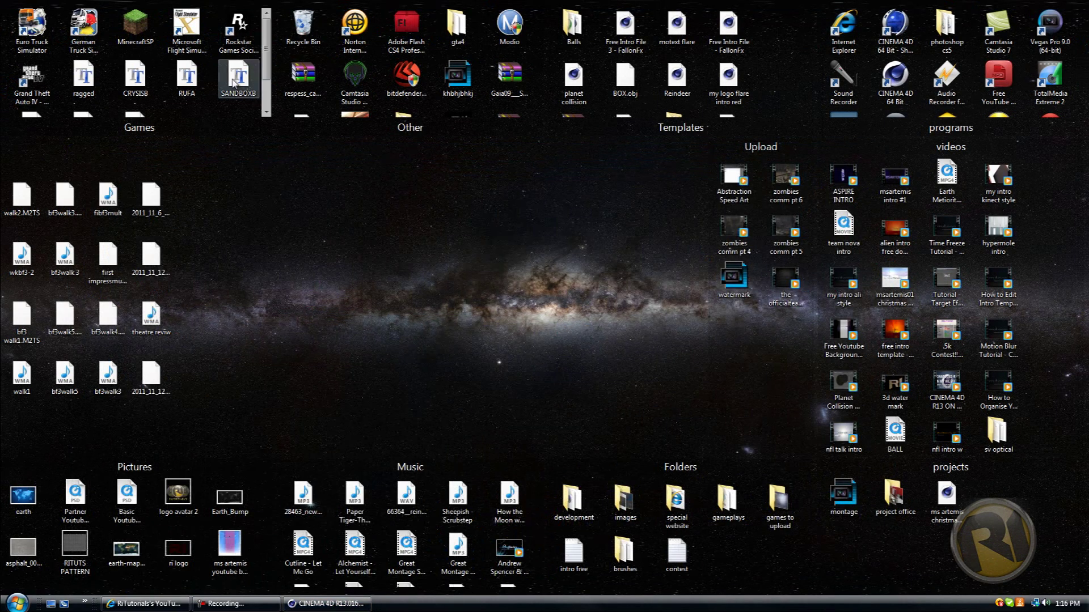
Step: Install the SANDBOXB font file from the desktop and move it back among the icons
{"action": "left_click_drag", "start_coordinate": [238, 77], "coordinate": [294, 257]}
{"action": "right_click", "coordinate": [316, 291]}
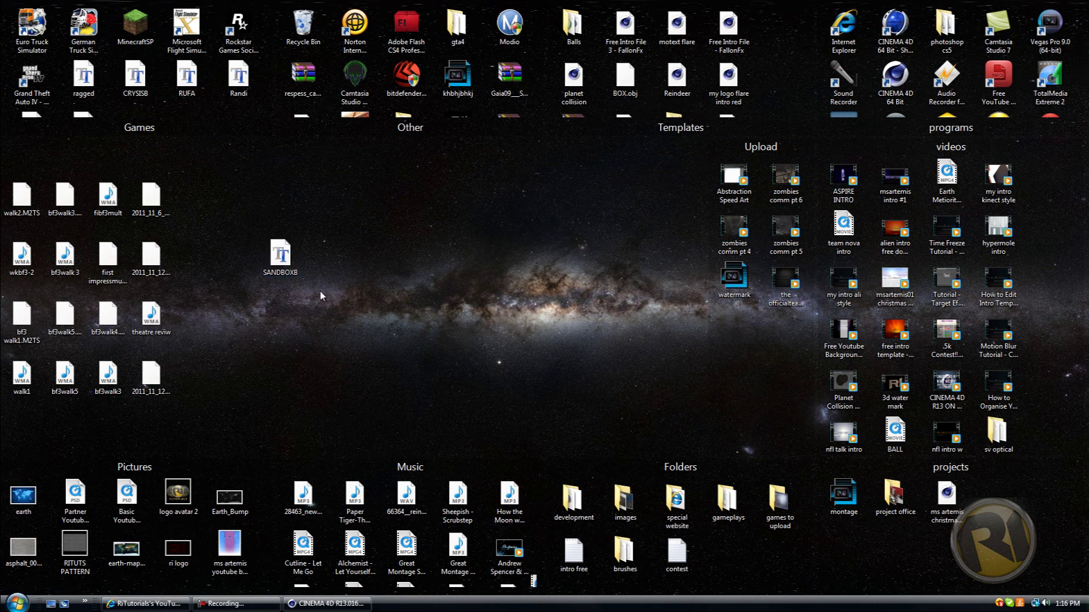
{"action": "left_click", "coordinate": [278, 256]}
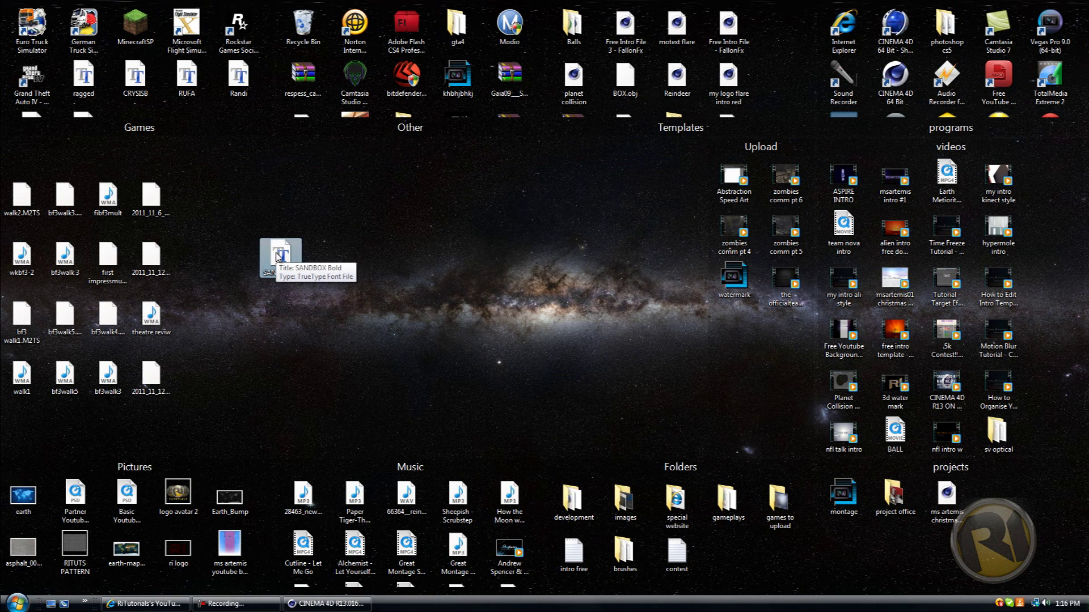
{"action": "right_click", "coordinate": [278, 256]}
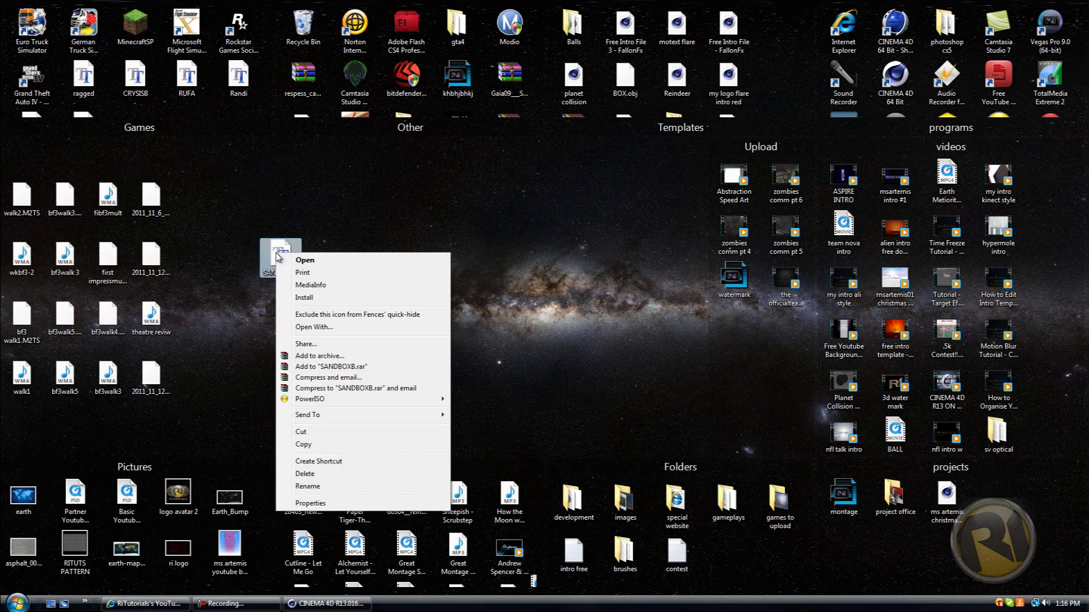
{"action": "left_click", "coordinate": [304, 298]}
{"action": "left_click_drag", "start_coordinate": [299, 253], "coordinate": [239, 82]}
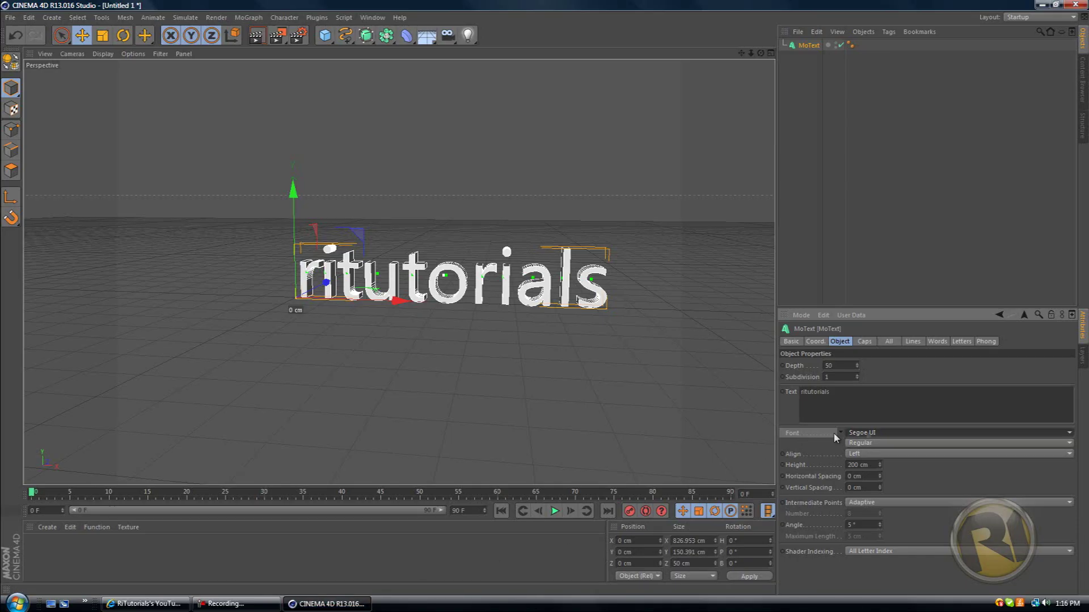
Step: Switch the MoText font to Aeromatics NC and pan to show all of RITUTORIALS
{"action": "left_click", "coordinate": [879, 432]}
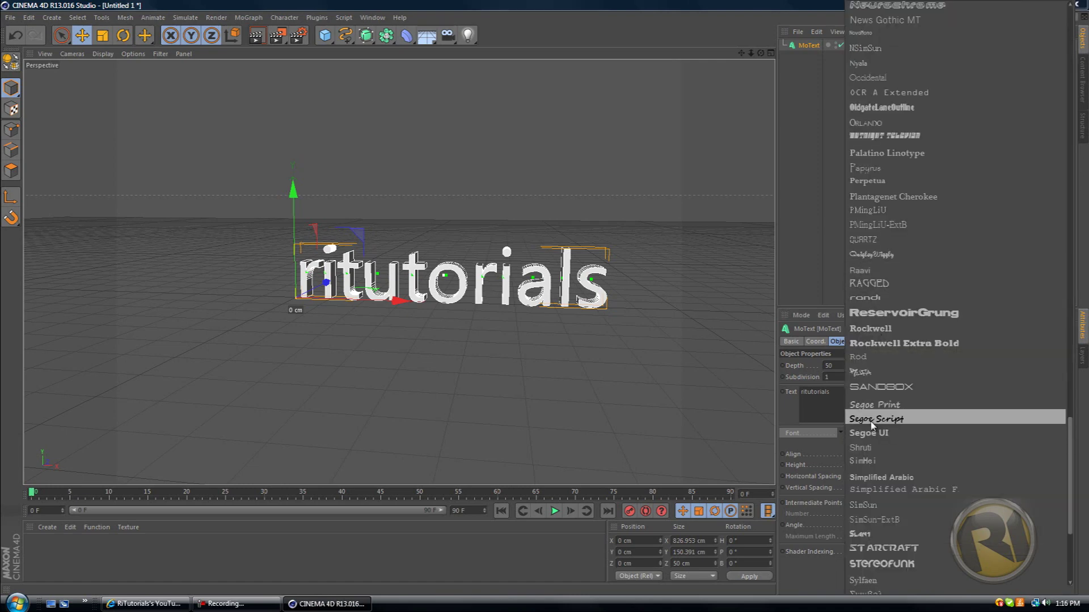
{"action": "scroll", "coordinate": [872, 374], "scroll_direction": "up", "scroll_amount": 20}
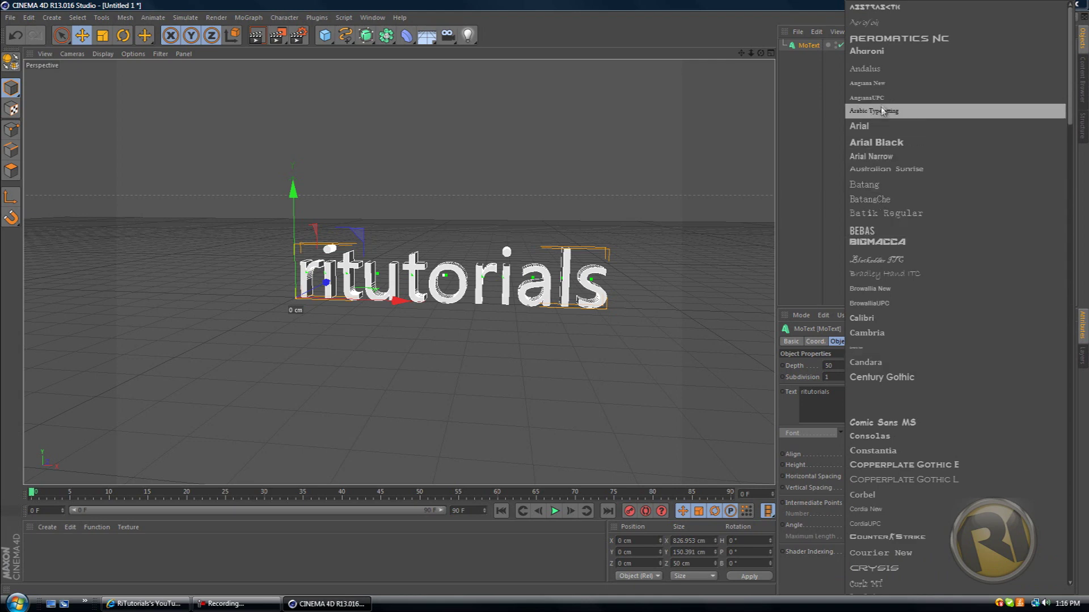
{"action": "left_click", "coordinate": [885, 38]}
{"action": "scroll", "coordinate": [554, 209], "scroll_direction": "down", "scroll_amount": 6}
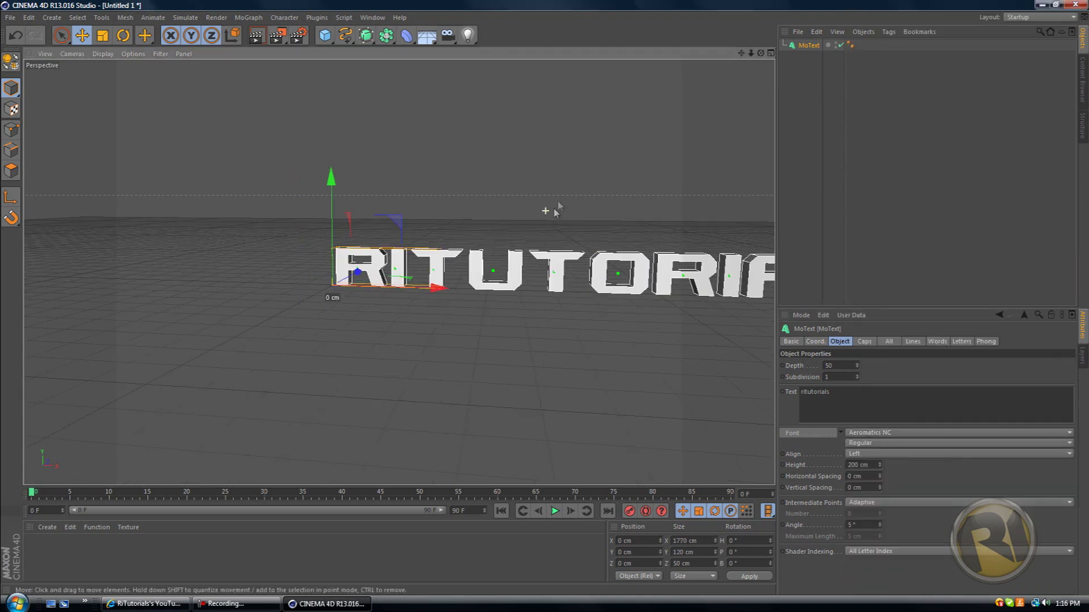
{"action": "middle_click_drag", "start_coordinate": [542, 304], "coordinate": [346, 342], "text": "alt"}
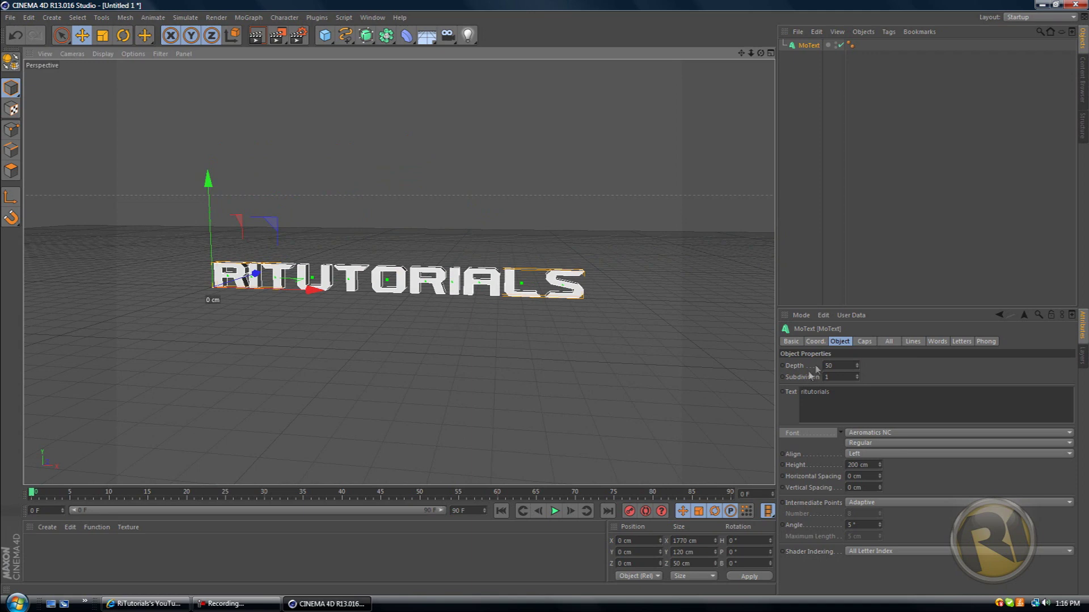
Step: Set the MoText Align option to Middle and pan to frame the whole RITUTORIALS word
{"action": "left_click", "coordinate": [806, 457]}
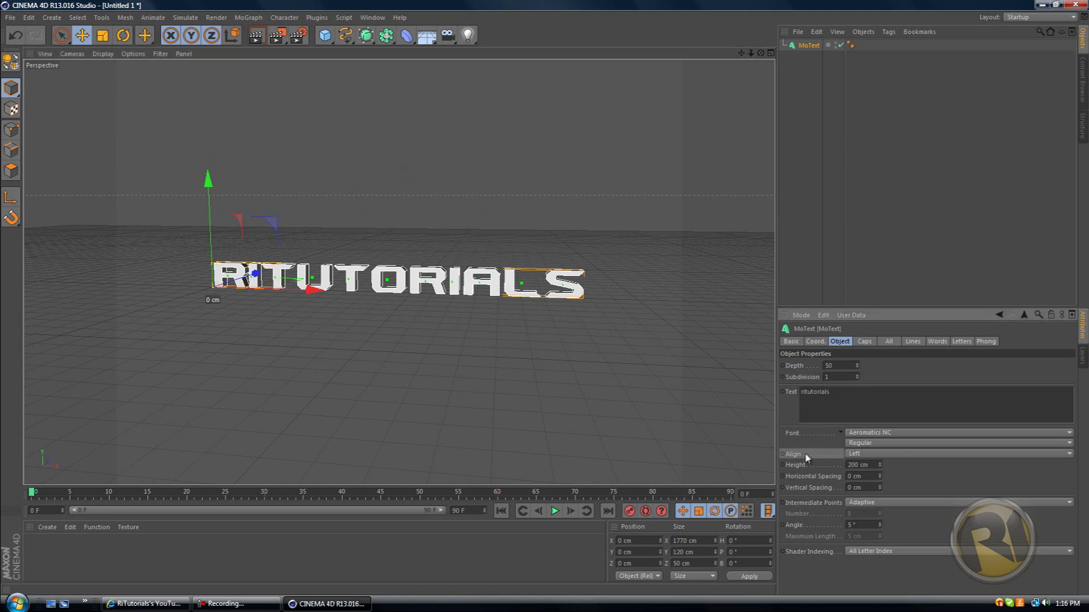
{"action": "left_click", "coordinate": [855, 454]}
{"action": "left_click", "coordinate": [866, 476]}
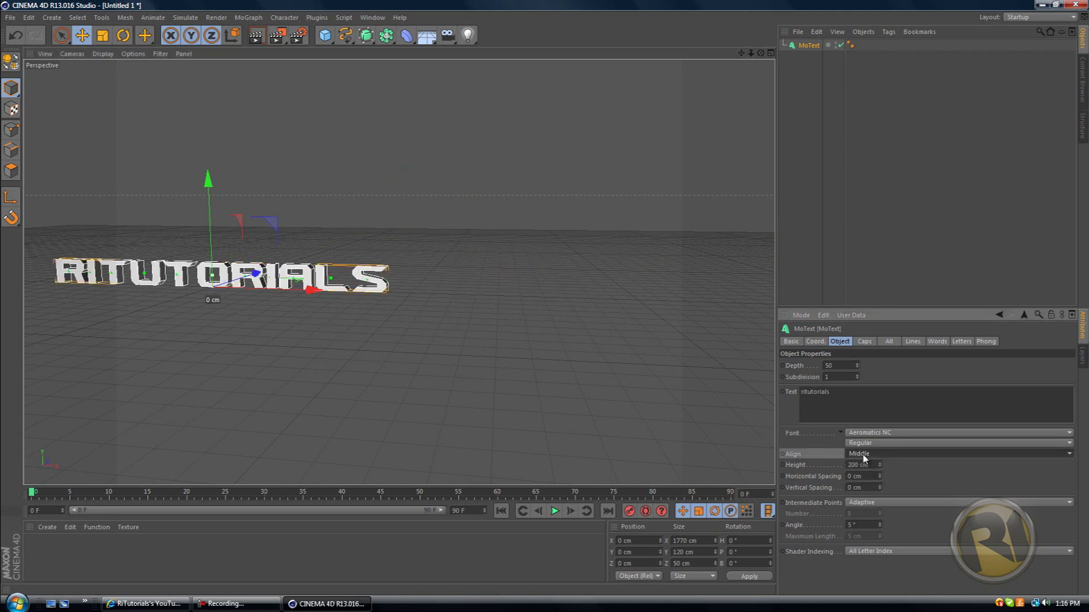
{"action": "left_click", "coordinate": [857, 452]}
{"action": "left_click", "coordinate": [855, 454]}
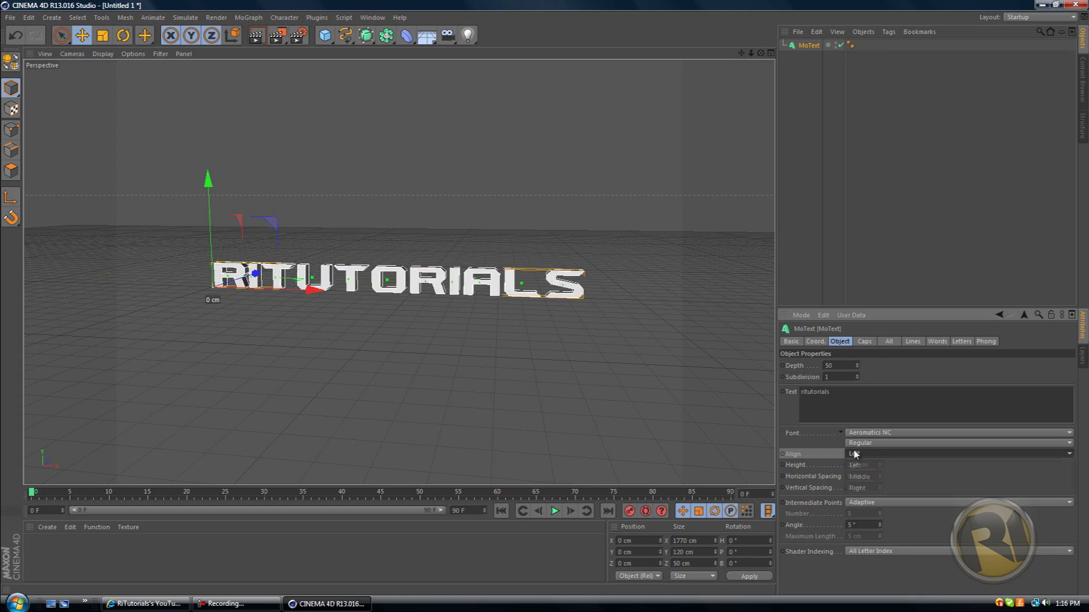
{"action": "left_click", "coordinate": [858, 476]}
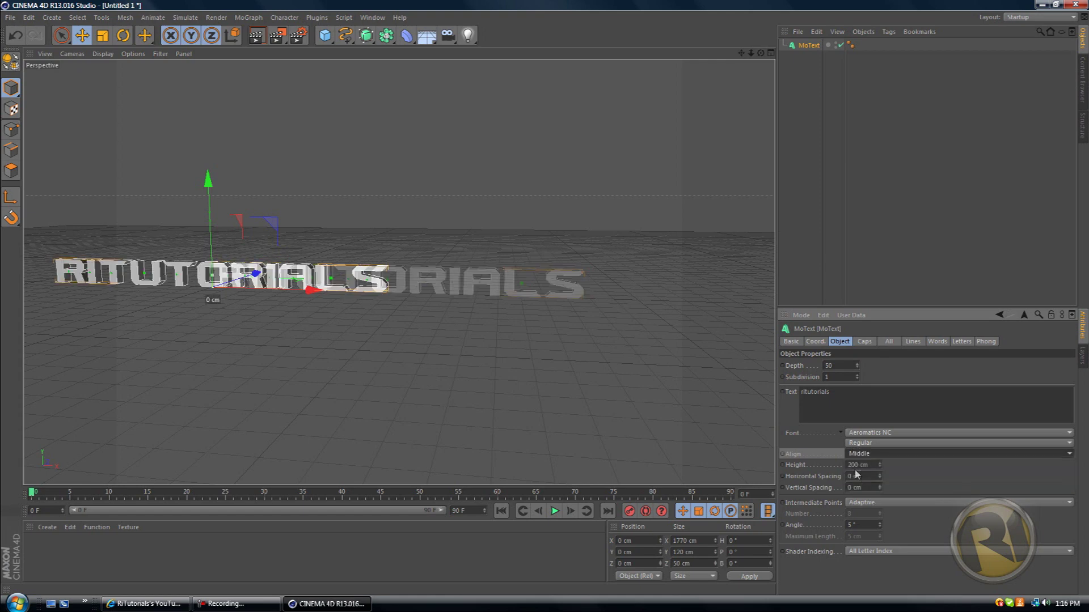
{"action": "scroll", "coordinate": [498, 193], "scroll_direction": "up", "scroll_amount": 4}
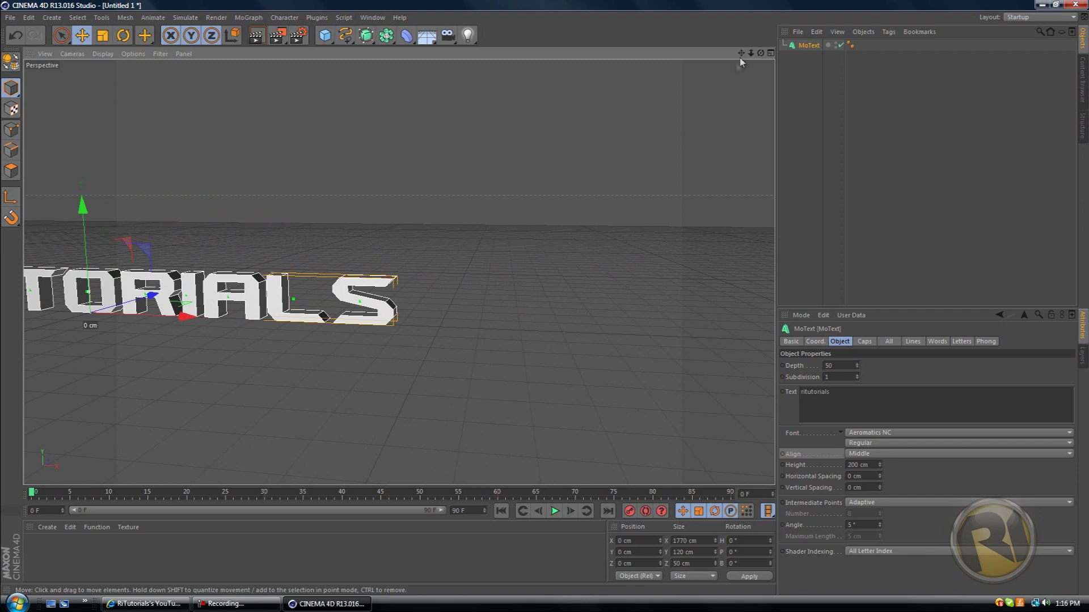
{"action": "left_click_drag", "start_coordinate": [740, 53], "coordinate": [560, 216]}
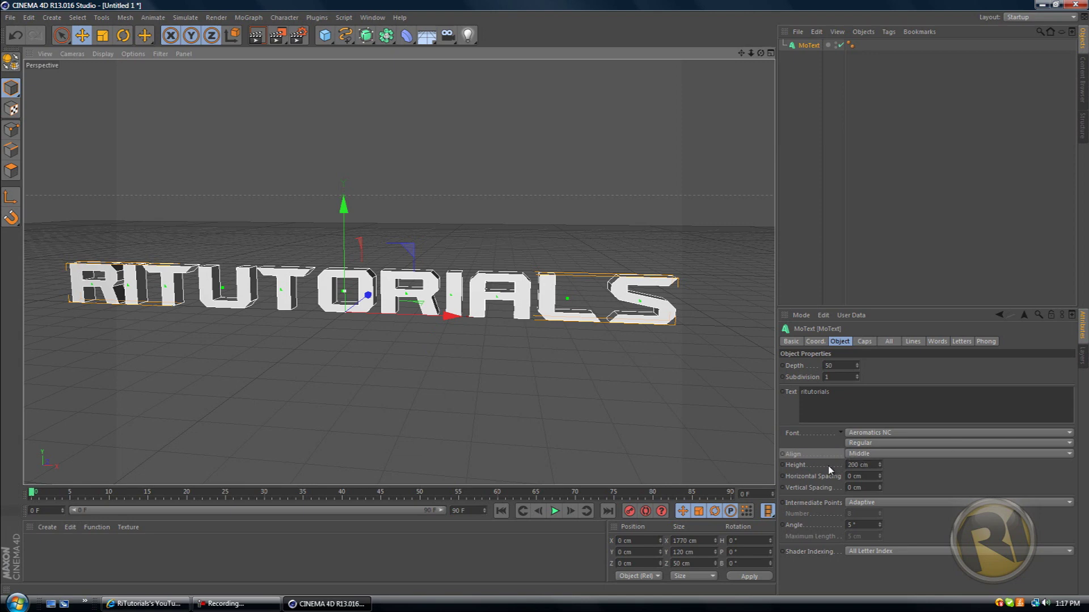
Step: Set the MoText height to 171 cm, adjust horizontal spacing, and show the Caps settings
{"action": "mouse_move", "coordinate": [879, 465]}
{"action": "left_mouse_down"}
{"action": "mouse_move", "coordinate": [881, 474]}
{"action": "mouse_move", "coordinate": [880, 451]}
{"action": "mouse_move", "coordinate": [881, 461]}
{"action": "left_mouse_up"}
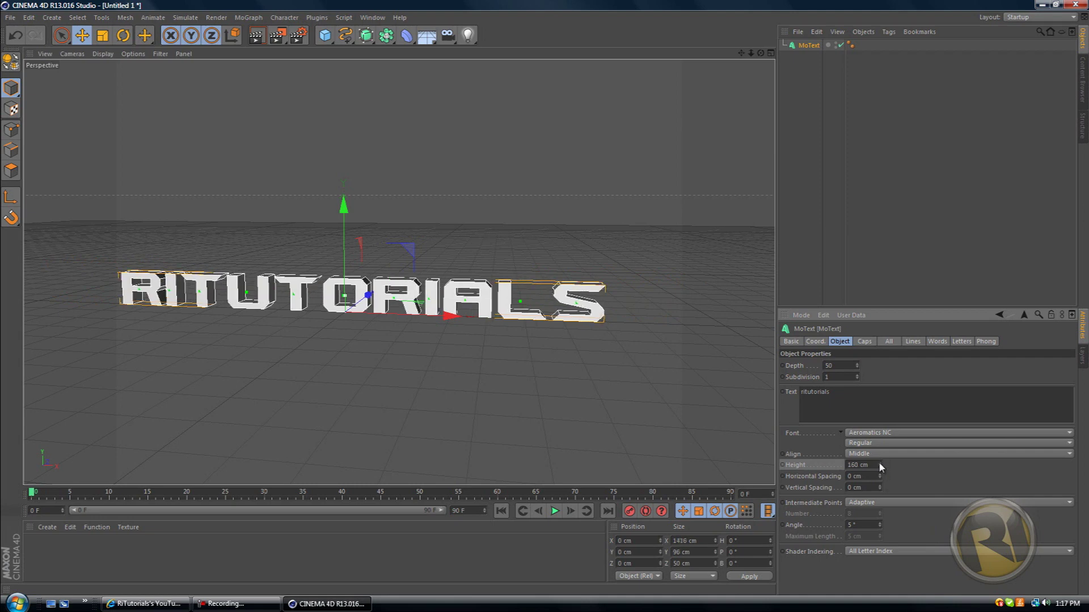
{"action": "left_click_drag", "start_coordinate": [879, 462], "coordinate": [879, 465]}
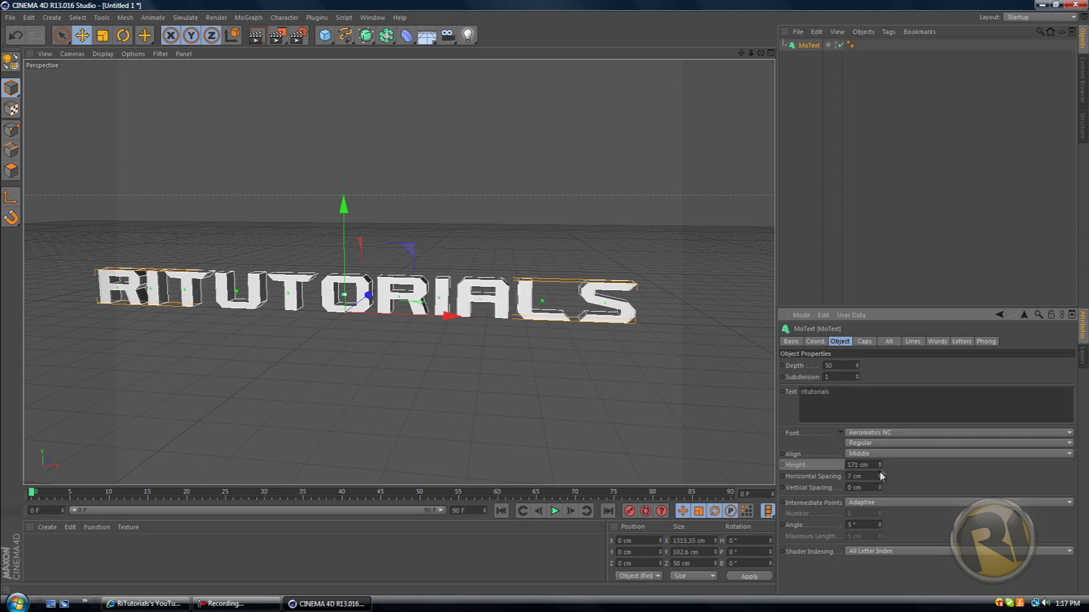
{"action": "mouse_move", "coordinate": [881, 476]}
{"action": "left_mouse_down"}
{"action": "mouse_move", "coordinate": [879, 525]}
{"action": "mouse_move", "coordinate": [881, 474]}
{"action": "left_mouse_up"}
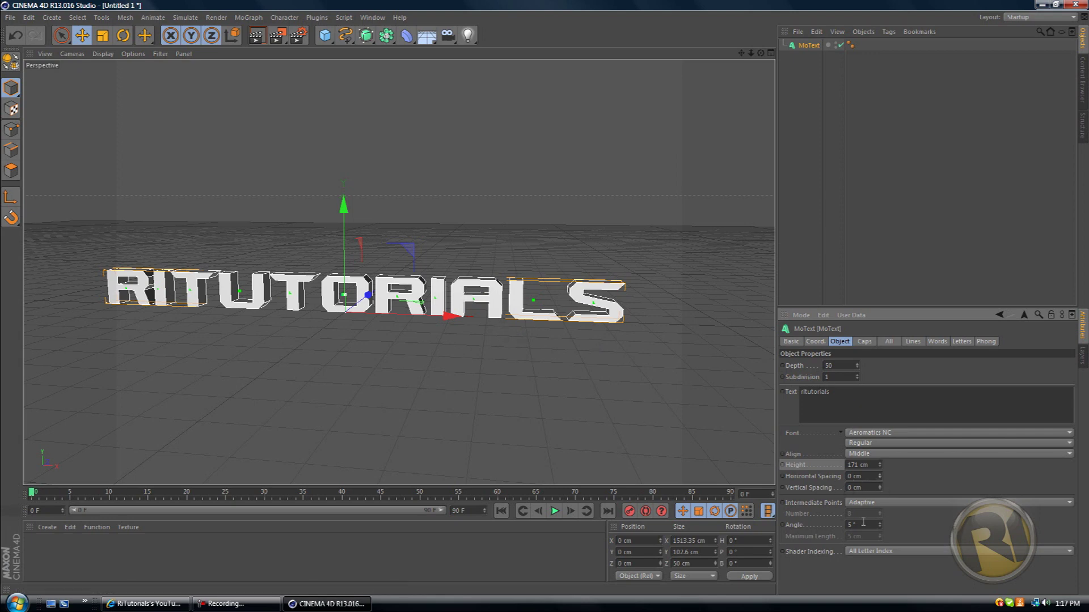
{"action": "left_click", "coordinate": [862, 342]}
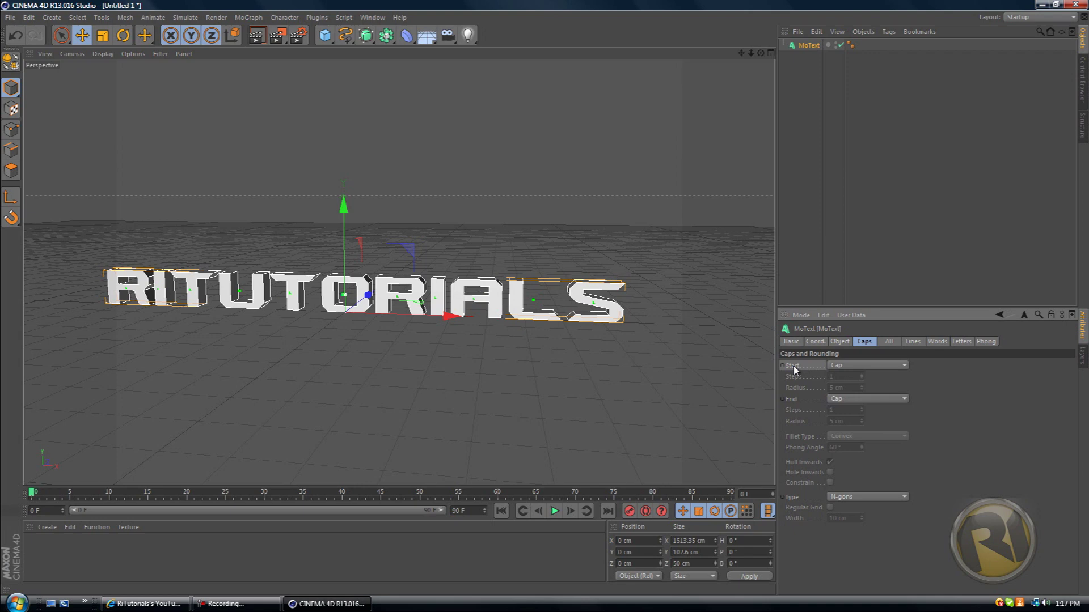
Step: Try the Start cap types Fillet Cap, None and Cap on the text's front
{"action": "left_click", "coordinate": [793, 400]}
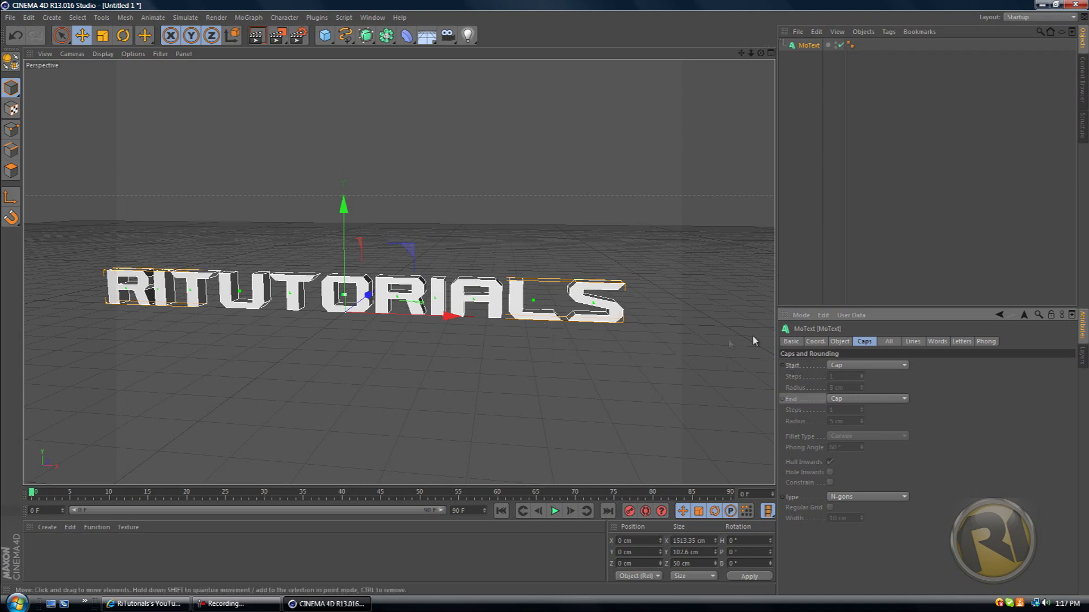
{"action": "left_click", "coordinate": [807, 367]}
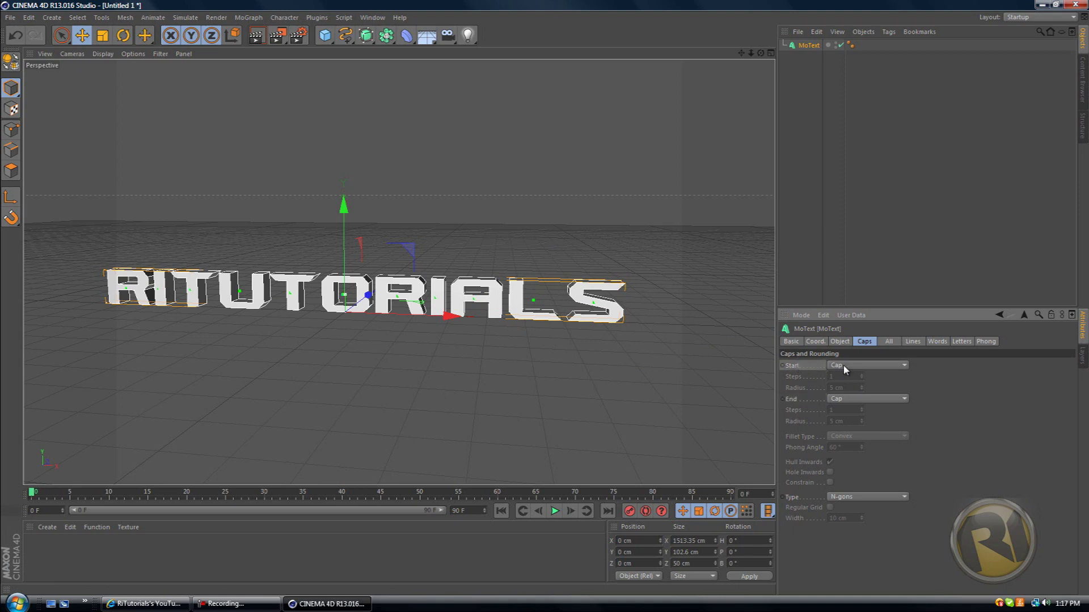
{"action": "left_click", "coordinate": [842, 365]}
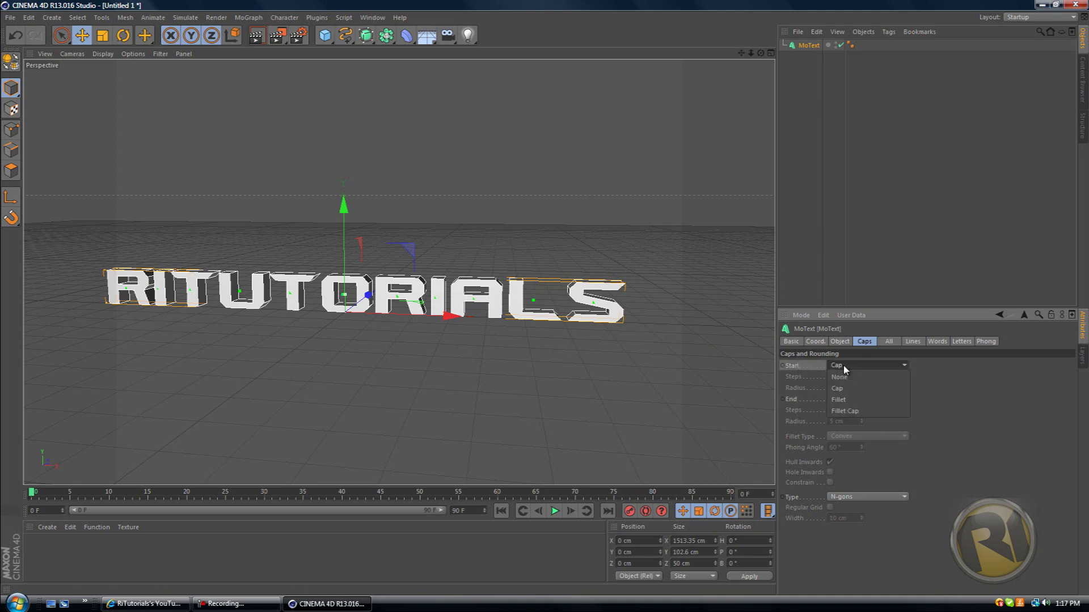
{"action": "left_click", "coordinate": [842, 412]}
{"action": "scroll", "coordinate": [621, 306], "scroll_direction": "up", "scroll_amount": 10}
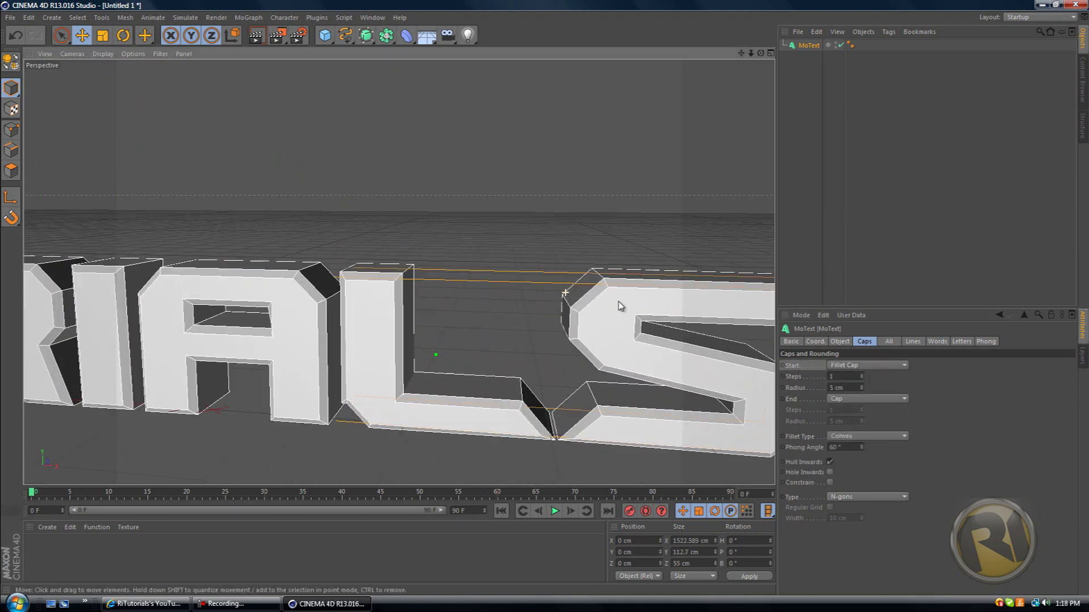
{"action": "scroll", "coordinate": [620, 307], "scroll_direction": "up", "scroll_amount": 3}
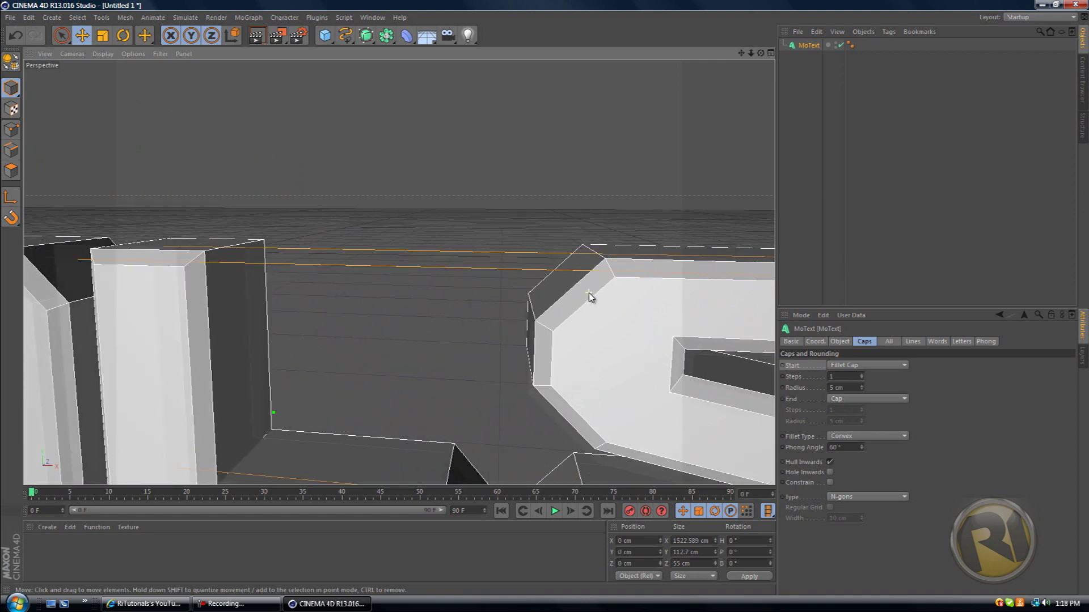
{"action": "scroll", "coordinate": [590, 296], "scroll_direction": "up", "scroll_amount": 1}
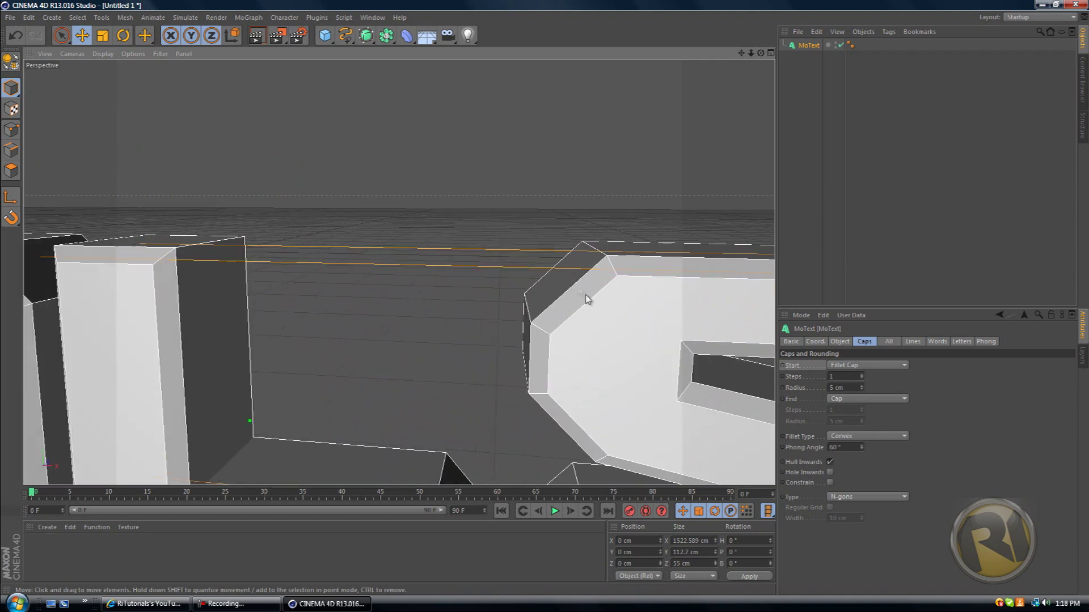
{"action": "left_click", "coordinate": [873, 365]}
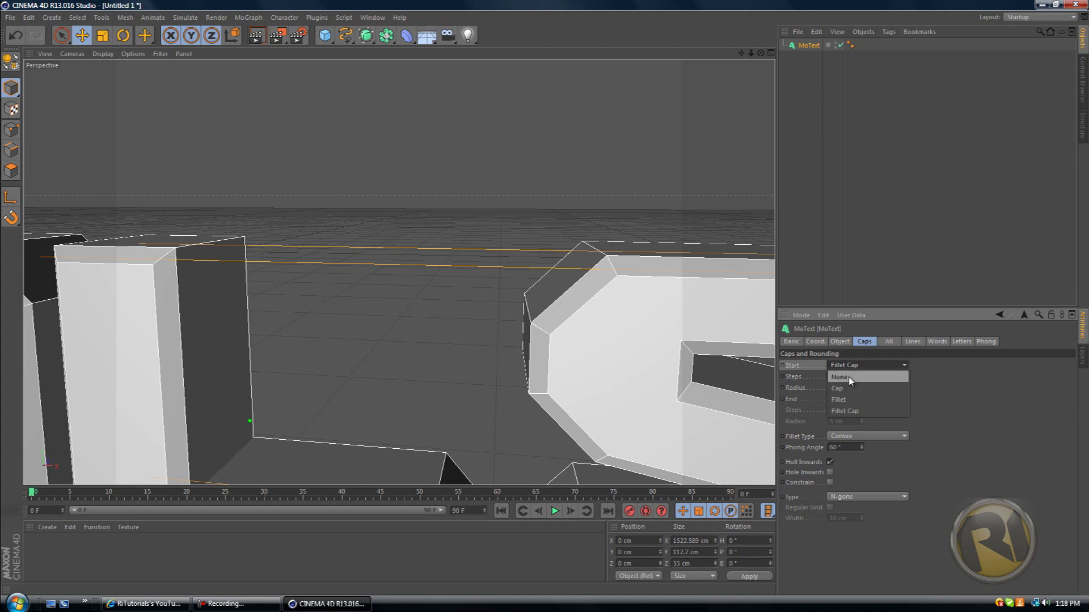
{"action": "left_click", "coordinate": [850, 377]}
{"action": "left_click", "coordinate": [863, 365]}
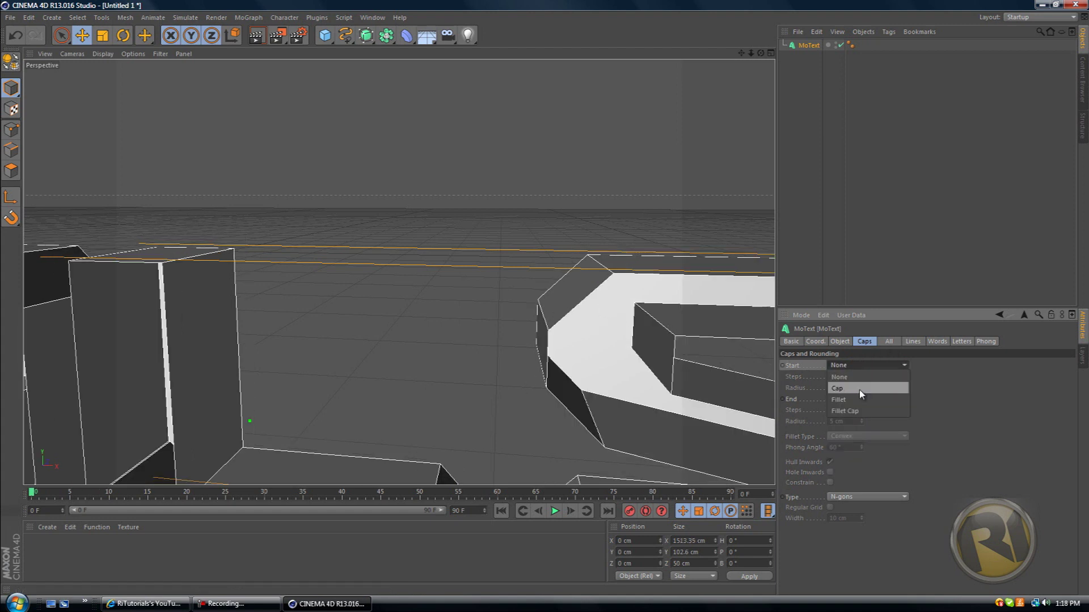
{"action": "left_click", "coordinate": [853, 389]}
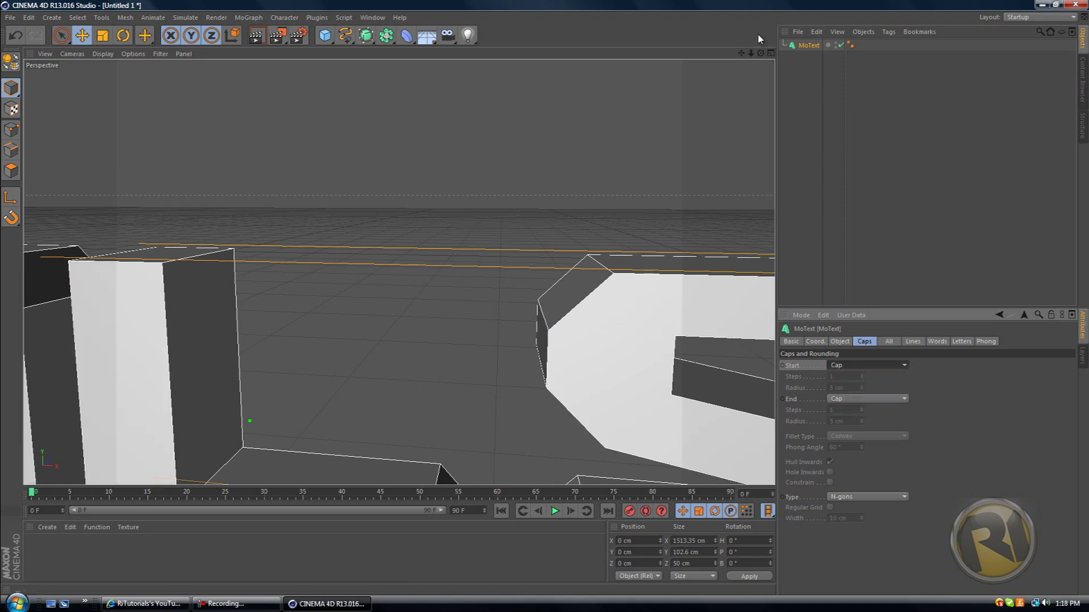
Step: Set both Start and End caps to Fillet Cap and raise the start fillet steps to 36
{"action": "left_click_drag", "start_coordinate": [761, 52], "coordinate": [548, 300]}
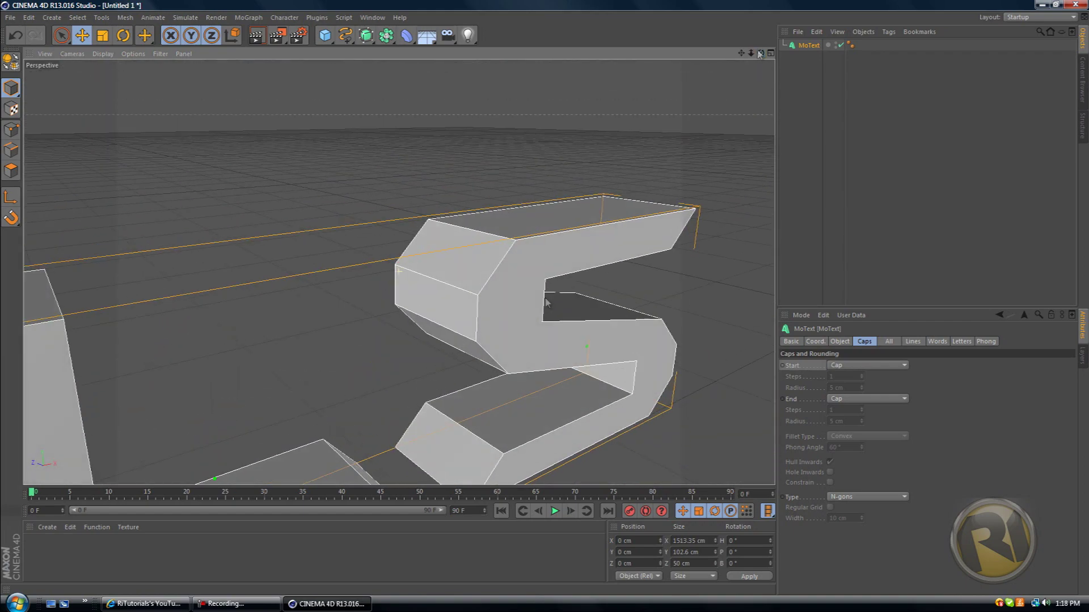
{"action": "left_click", "coordinate": [844, 366]}
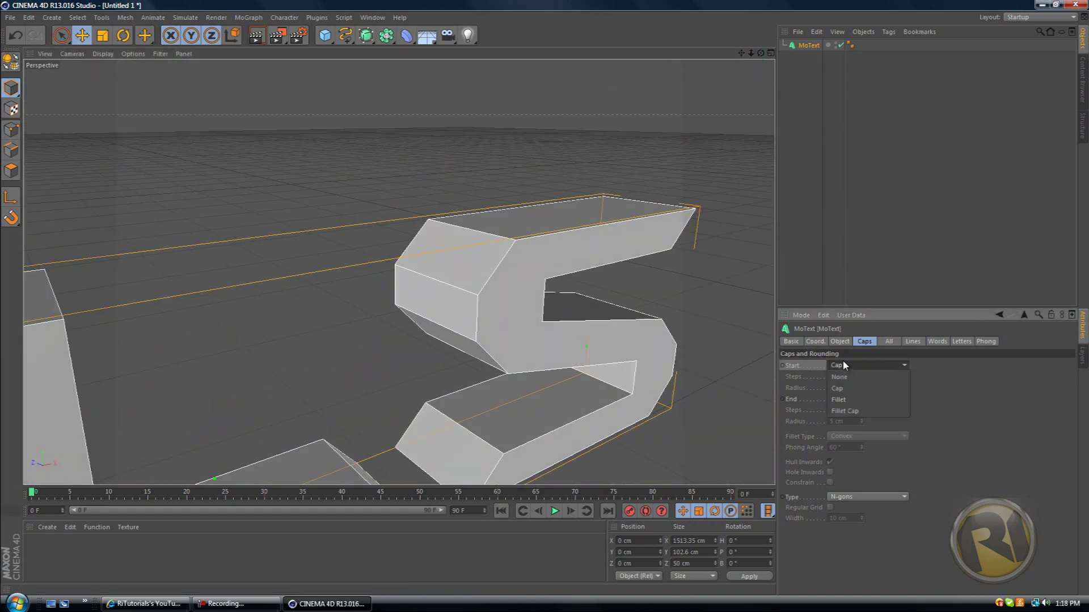
{"action": "left_click", "coordinate": [854, 413]}
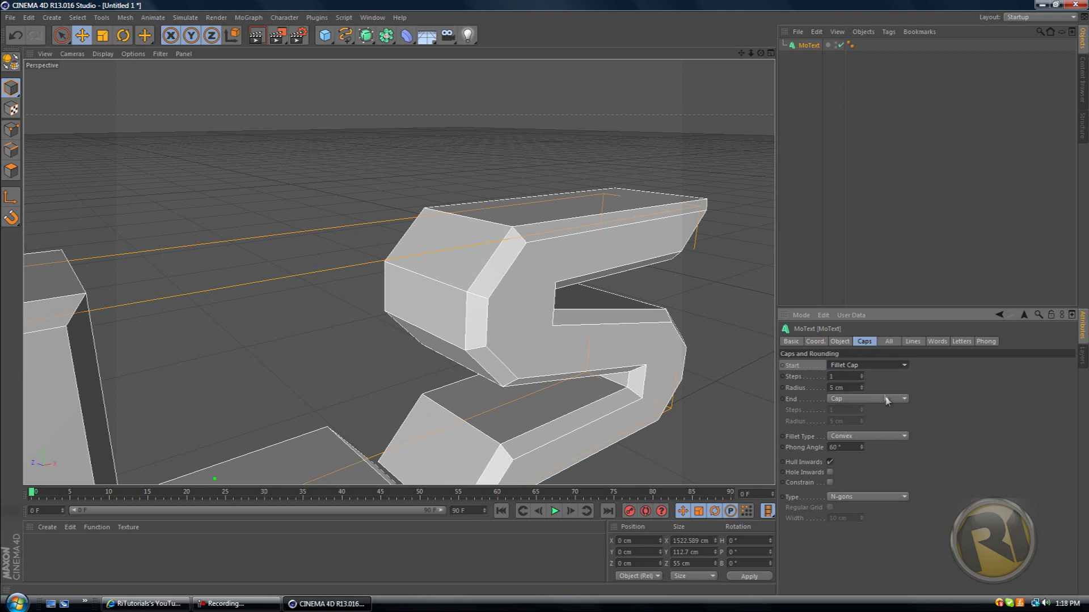
{"action": "left_click", "coordinate": [849, 400]}
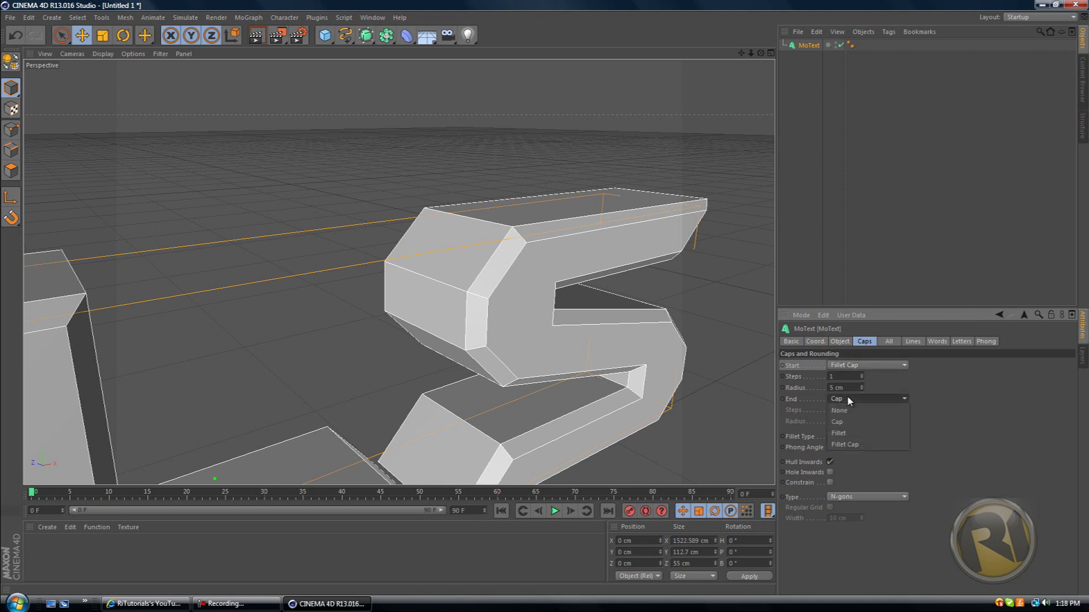
{"action": "left_click", "coordinate": [849, 444]}
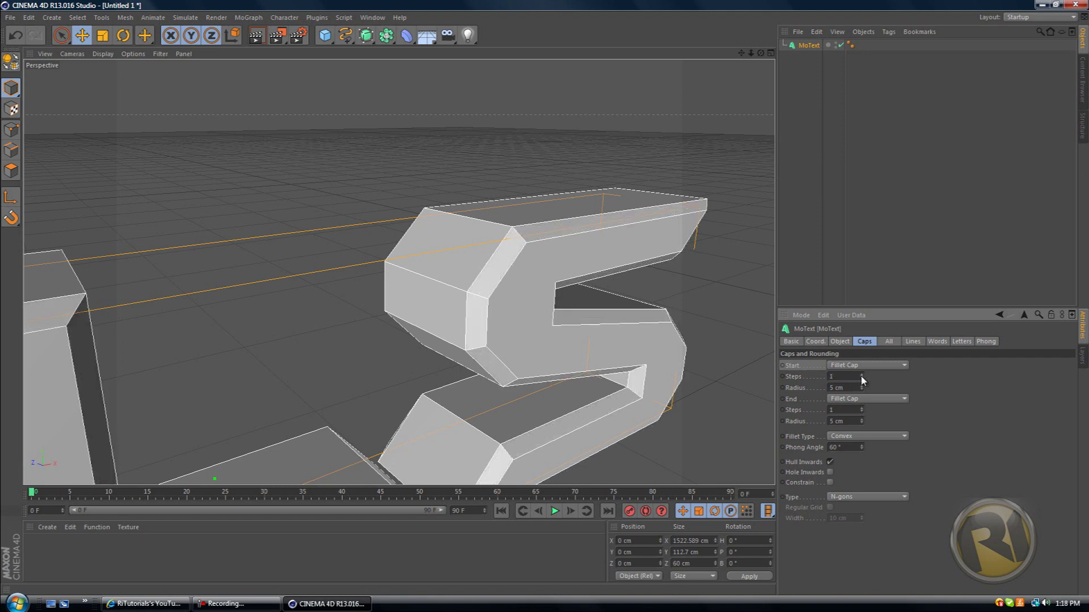
{"action": "left_click_drag", "start_coordinate": [861, 376], "coordinate": [860, 369]}
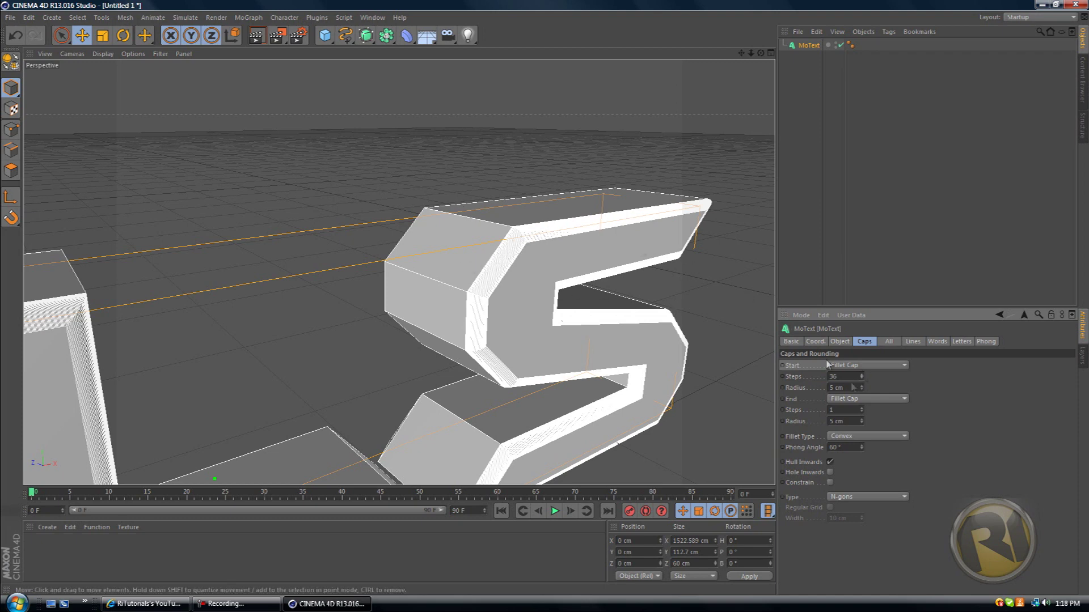
Step: Set the MoText start-cap fillet to 25 steps with a 3 cm radius
{"action": "left_click_drag", "start_coordinate": [861, 379], "coordinate": [861, 391]}
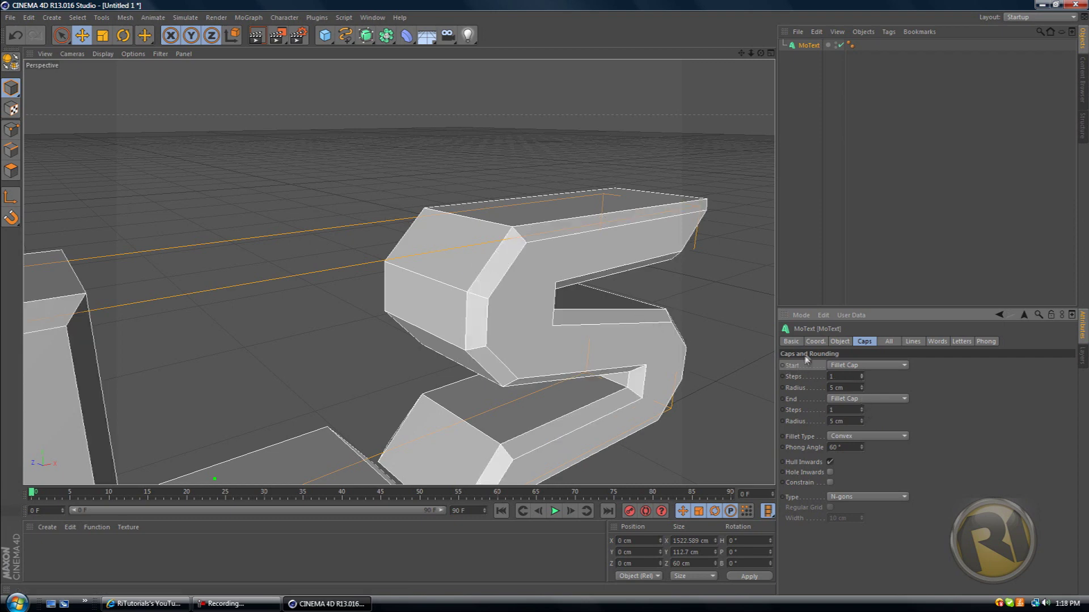
{"action": "left_click_drag", "start_coordinate": [863, 379], "coordinate": [865, 373]}
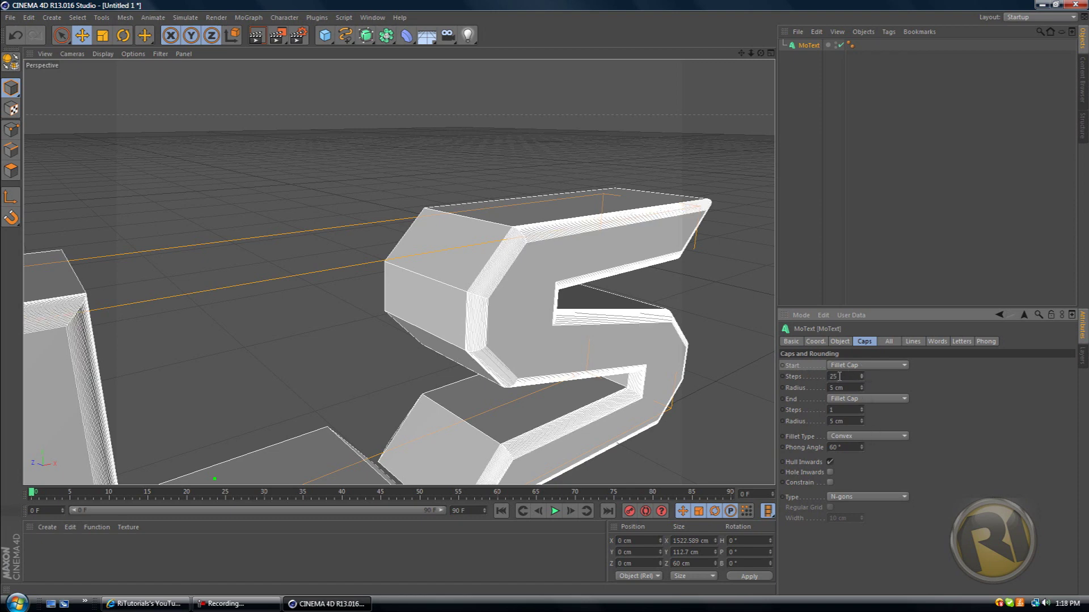
{"action": "left_click", "coordinate": [862, 389]}
{"action": "left_click", "coordinate": [862, 389]}
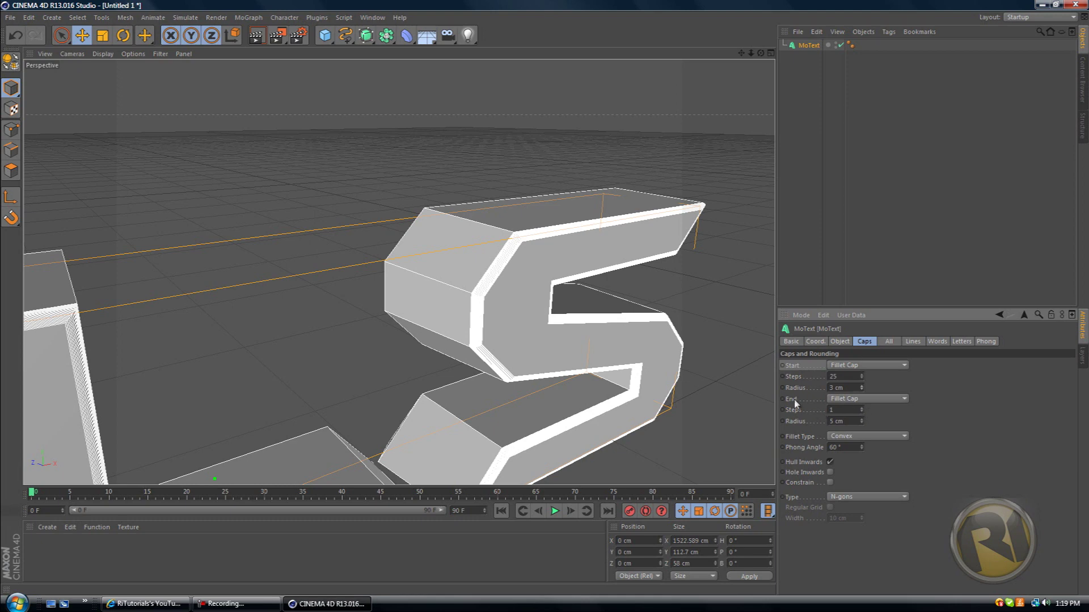
Step: Set the end-cap fillet to 25 steps and lower its radius to 1 cm
{"action": "mouse_move", "coordinate": [862, 409]}
{"action": "left_mouse_down"}
{"action": "mouse_move", "coordinate": [862, 400]}
{"action": "mouse_move", "coordinate": [864, 412]}
{"action": "left_mouse_up"}
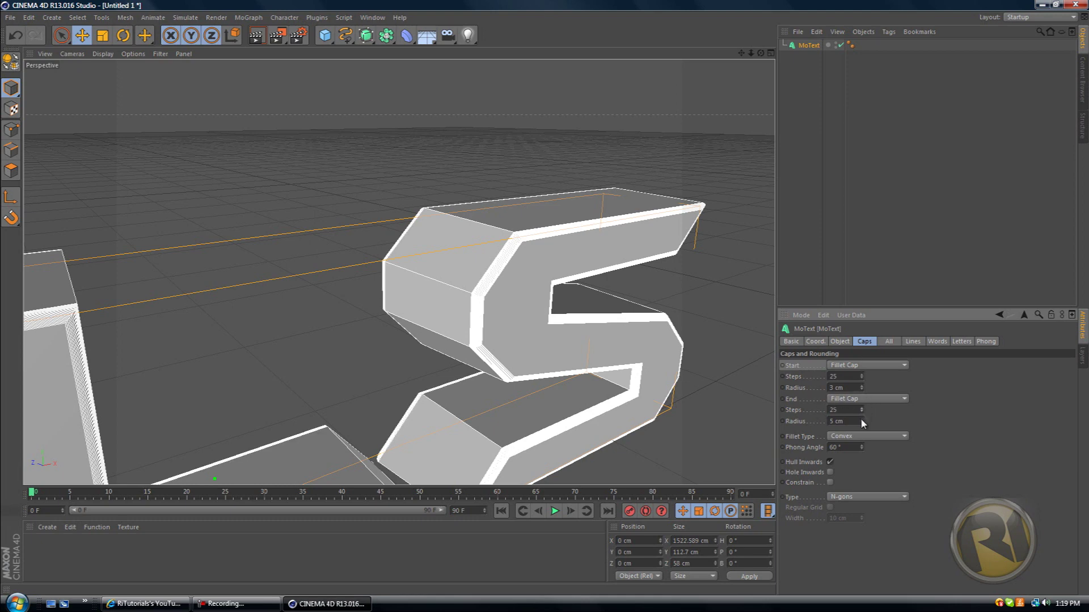
{"action": "left_click_drag", "start_coordinate": [865, 425], "coordinate": [862, 427]}
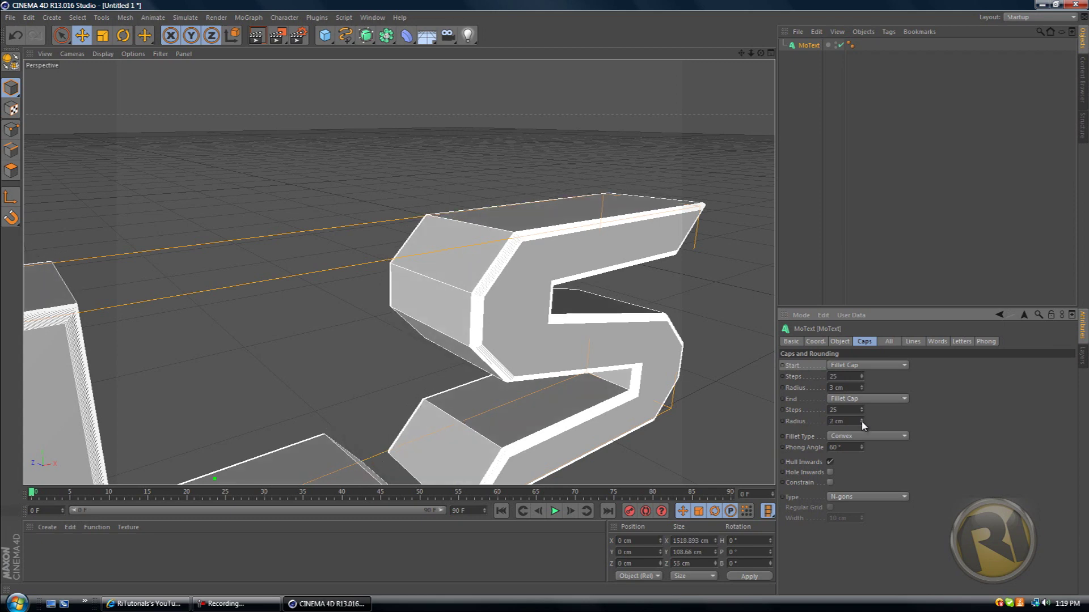
{"action": "left_click", "coordinate": [863, 427]}
{"action": "scroll", "coordinate": [409, 260], "scroll_direction": "down", "scroll_amount": 8}
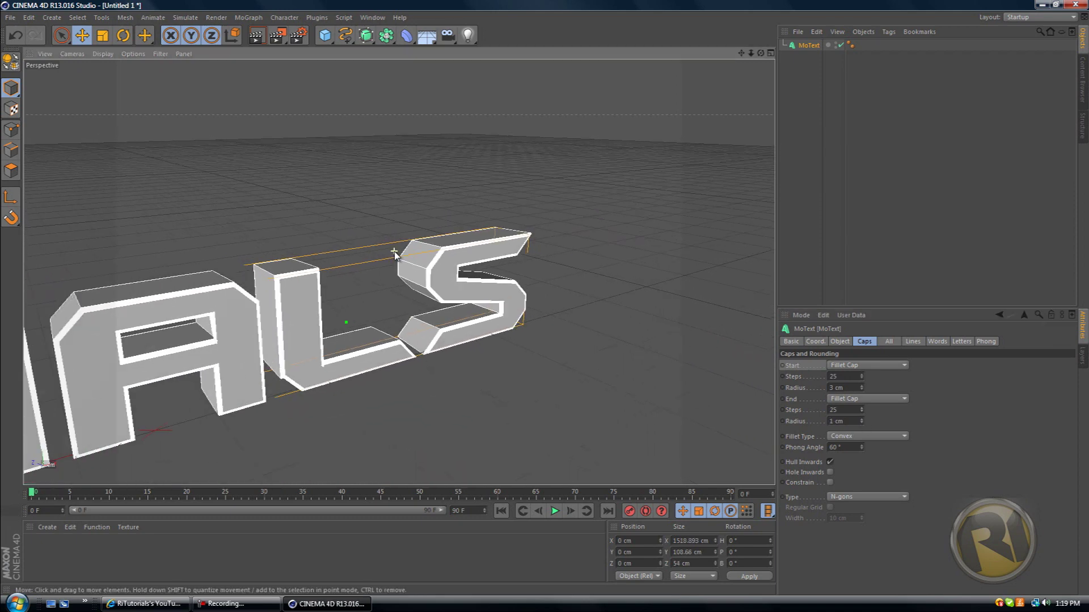
Step: Orbit and pan the Perspective view so the whole RITUTORIALS text faces the camera over the floor
{"action": "left_click_drag", "start_coordinate": [395, 254], "coordinate": [546, 297], "text": "alt"}
{"action": "left_click_drag", "start_coordinate": [673, 134], "coordinate": [666, 140], "text": "alt"}
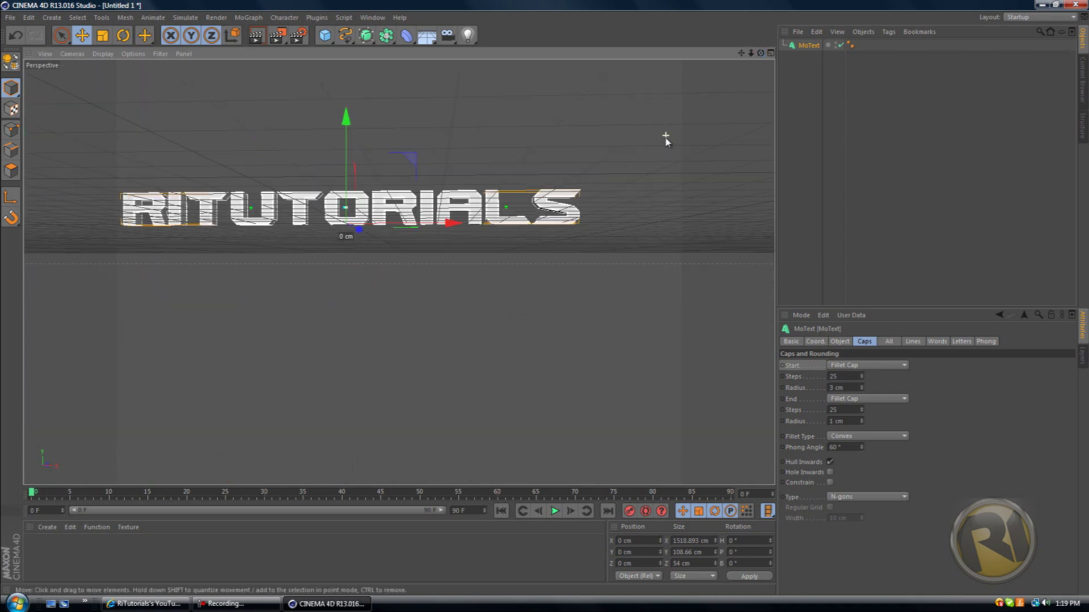
{"action": "left_click_drag", "start_coordinate": [740, 53], "coordinate": [544, 301]}
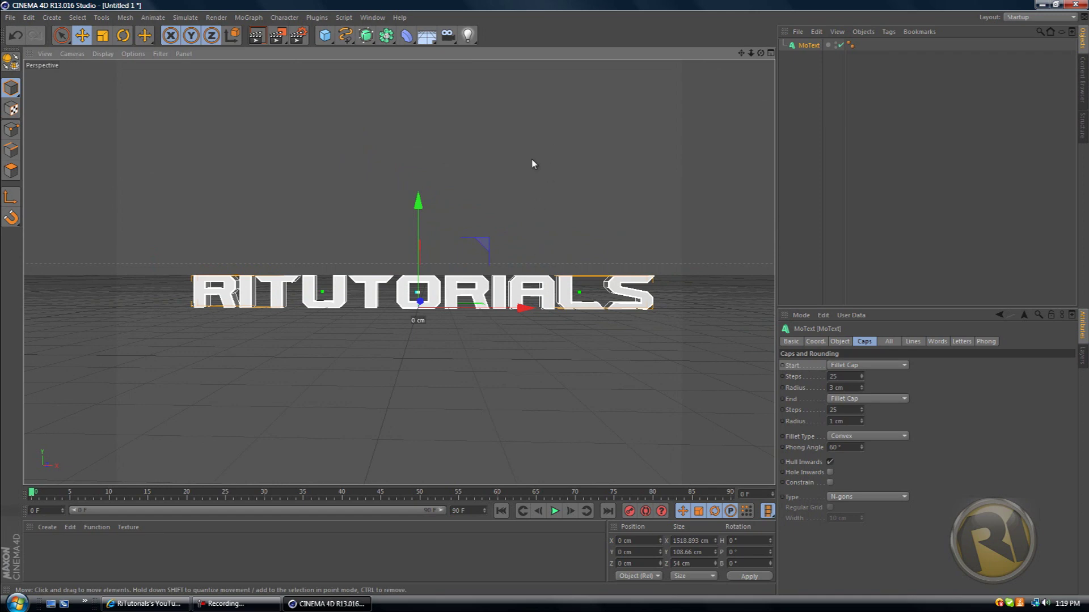
{"action": "left_click_drag", "start_coordinate": [761, 53], "coordinate": [548, 304]}
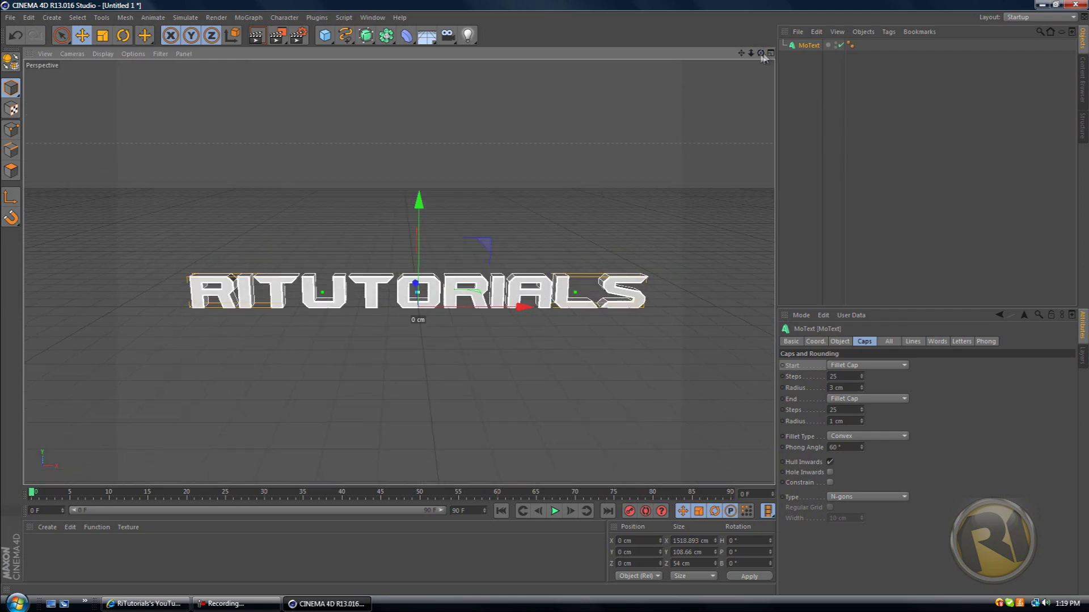
{"action": "left_click_drag", "start_coordinate": [741, 54], "coordinate": [637, 84]}
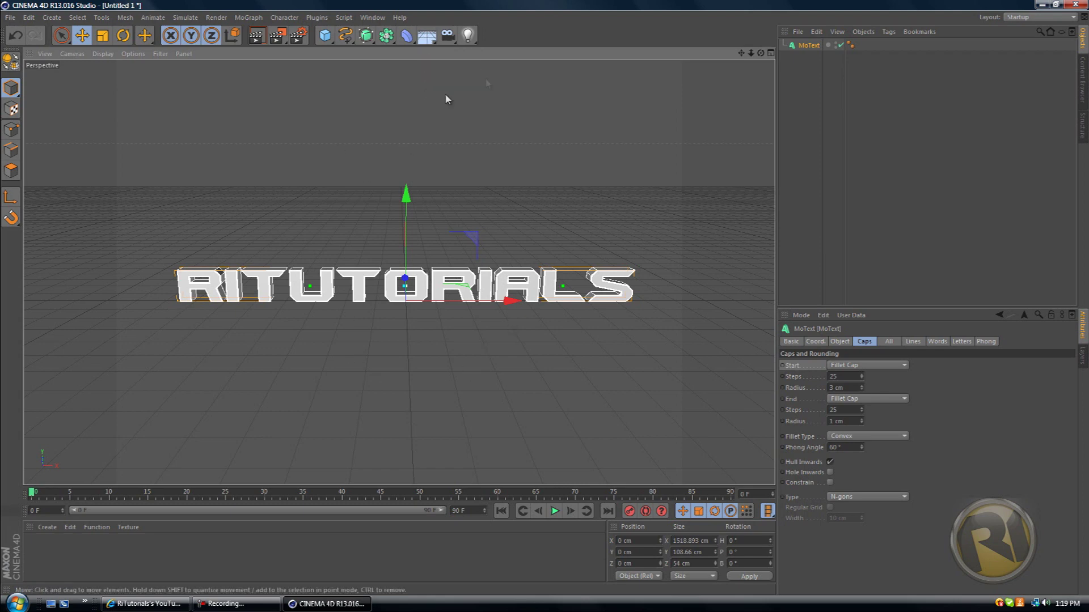
Step: Add a Foreground object from the Floor flyout and create a new default material
{"action": "left_click", "coordinate": [426, 38]}
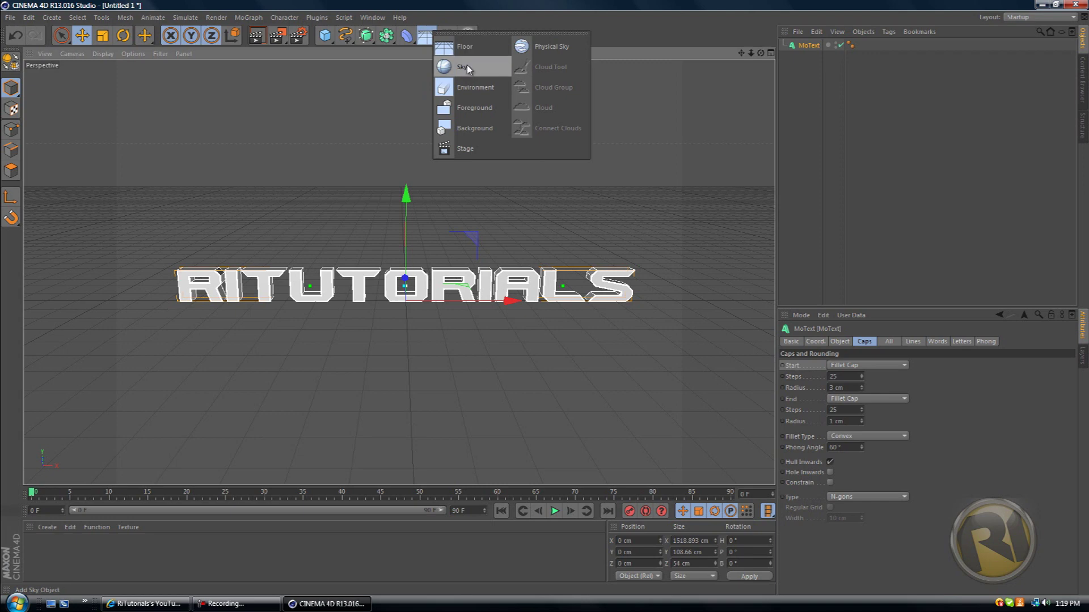
{"action": "left_click", "coordinate": [475, 109]}
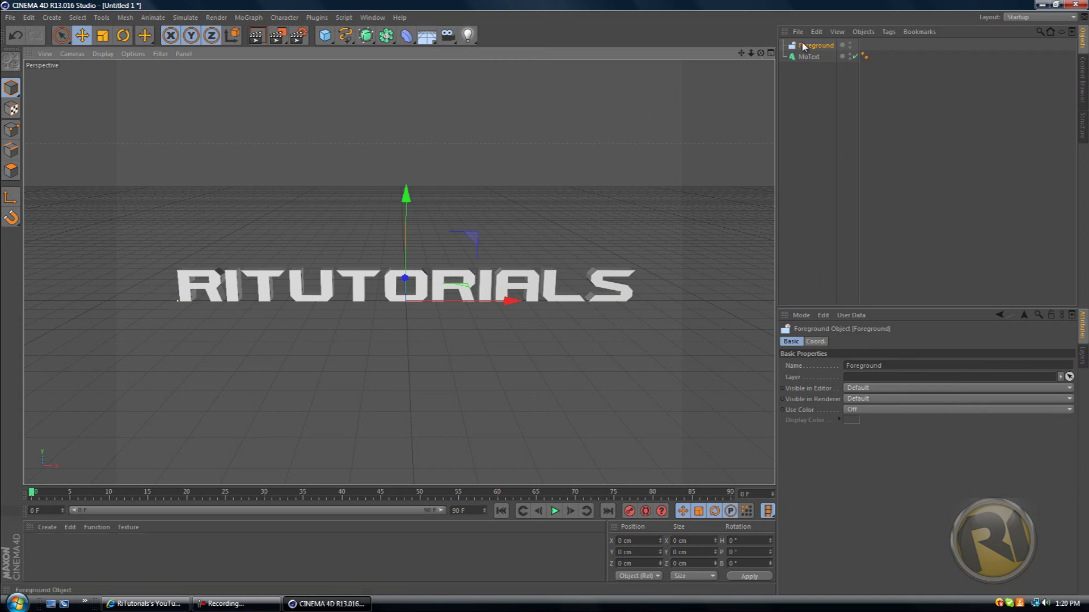
{"action": "double_click", "coordinate": [96, 547]}
Step: Apply the Mat material to the Foreground object and render the view to preview
{"action": "double_click", "coordinate": [36, 547]}
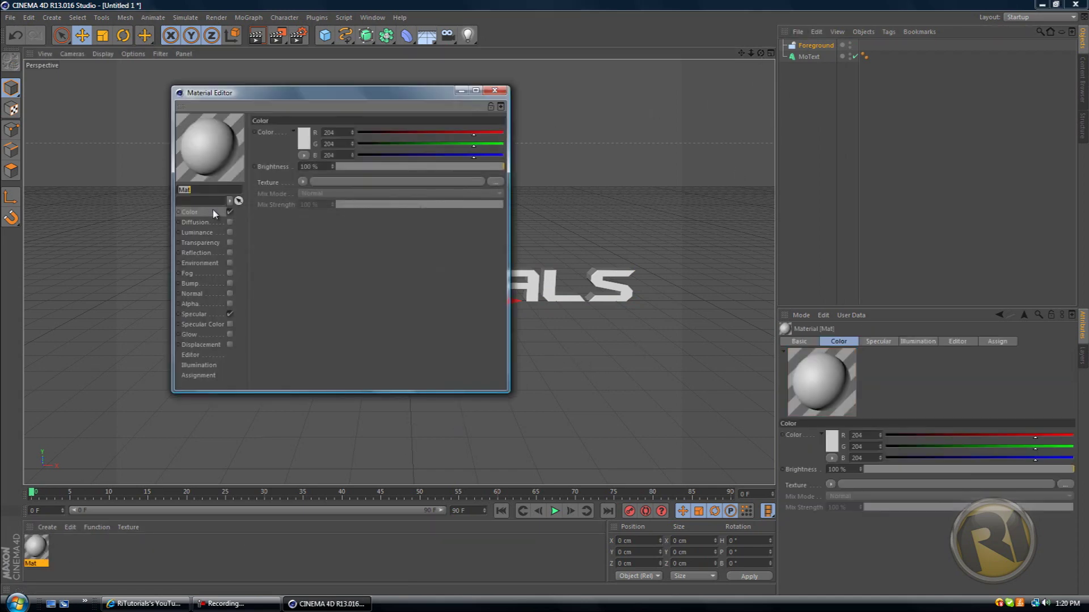
{"action": "left_click", "coordinate": [494, 90]}
{"action": "left_click_drag", "start_coordinate": [37, 545], "coordinate": [829, 48]}
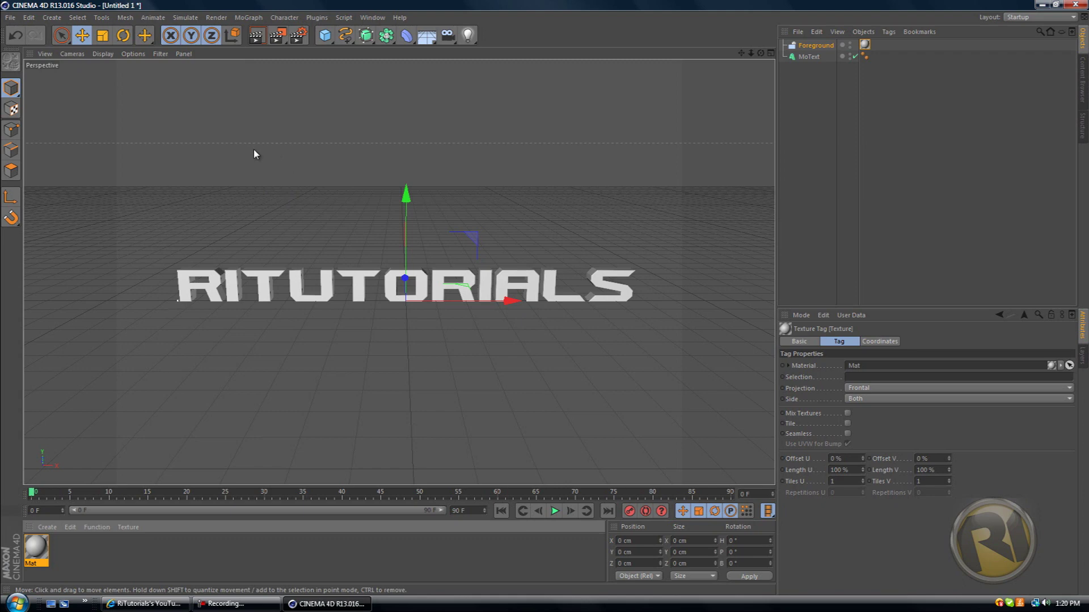
{"action": "left_click", "coordinate": [257, 35]}
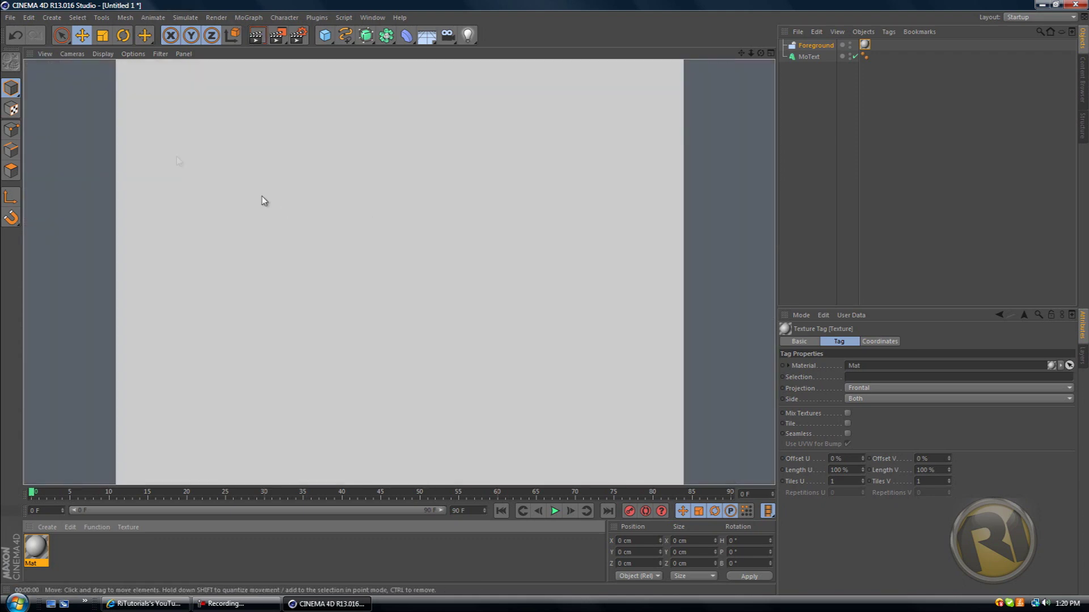
Step: Enable transparency on Mat at 84% brightness, test-render it, then delete the material
{"action": "left_click", "coordinate": [35, 553]}
{"action": "double_click", "coordinate": [35, 553]}
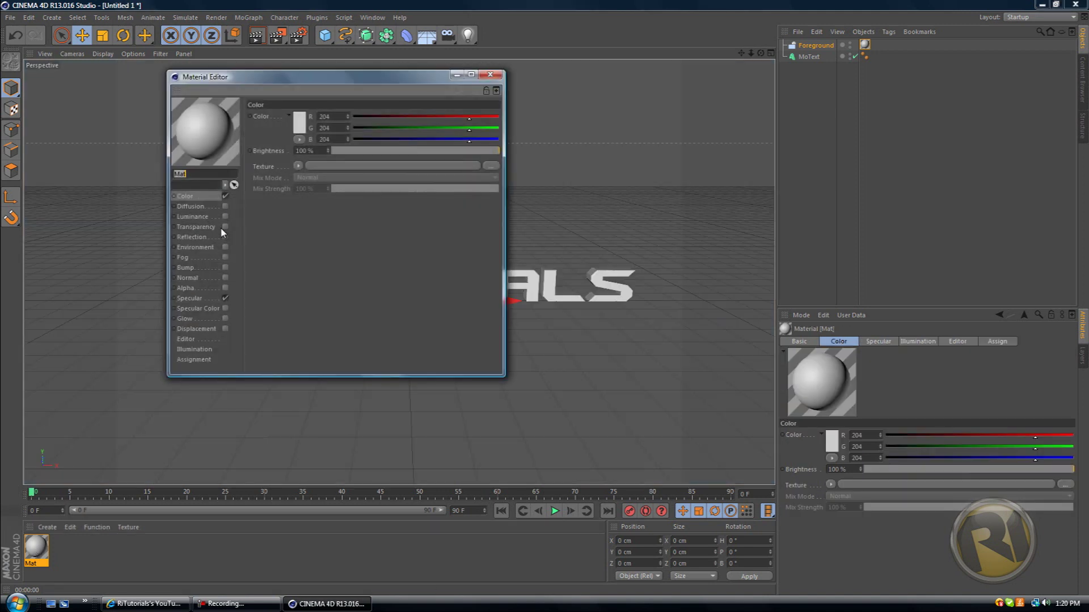
{"action": "left_click", "coordinate": [490, 74]}
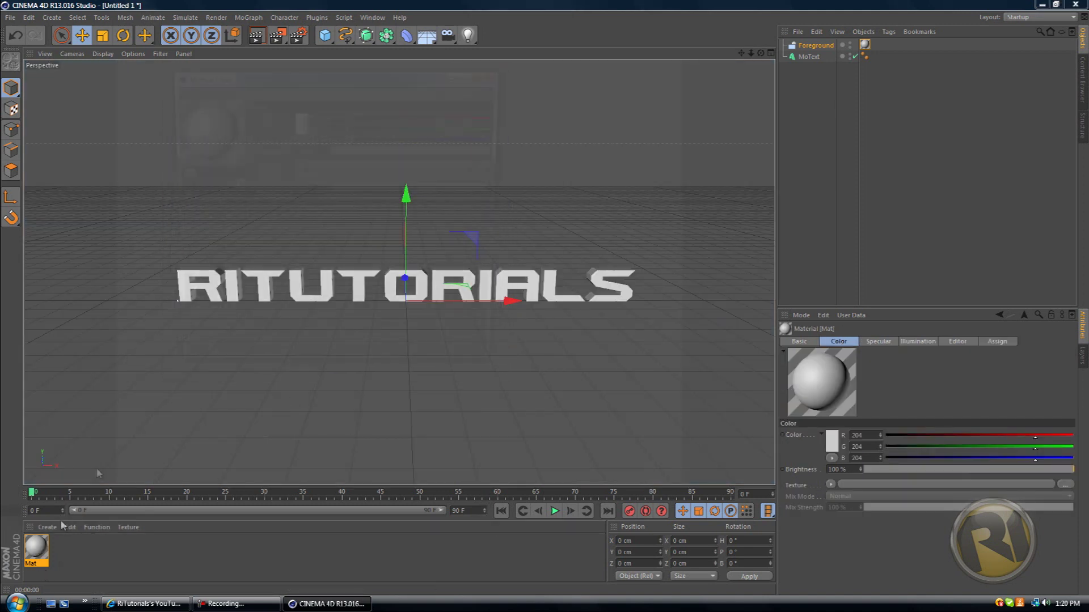
{"action": "double_click", "coordinate": [35, 547]}
{"action": "left_click", "coordinate": [225, 227]}
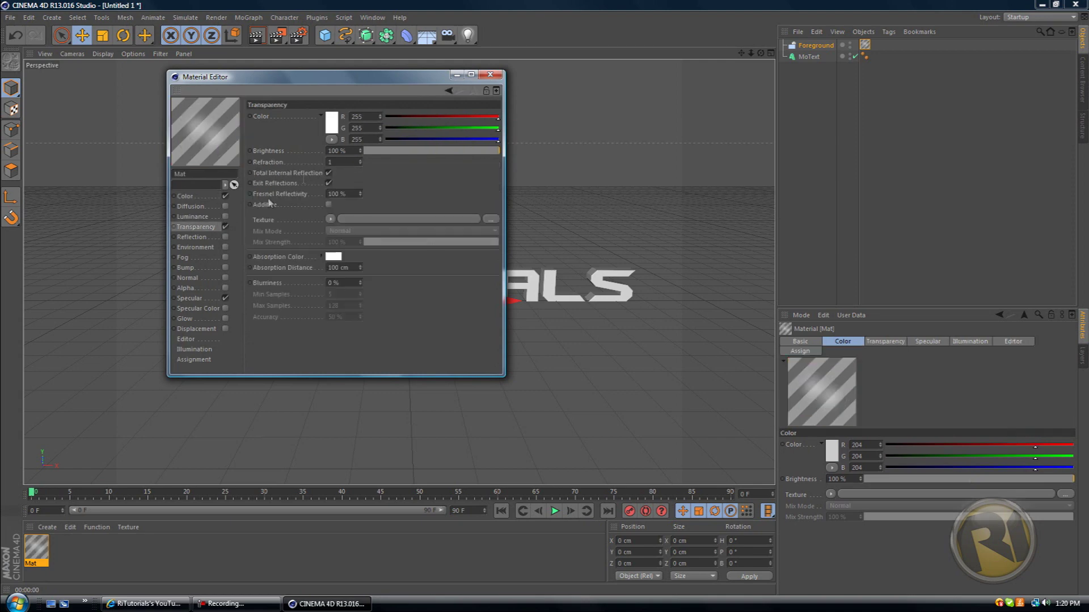
{"action": "left_click_drag", "start_coordinate": [360, 152], "coordinate": [359, 152]}
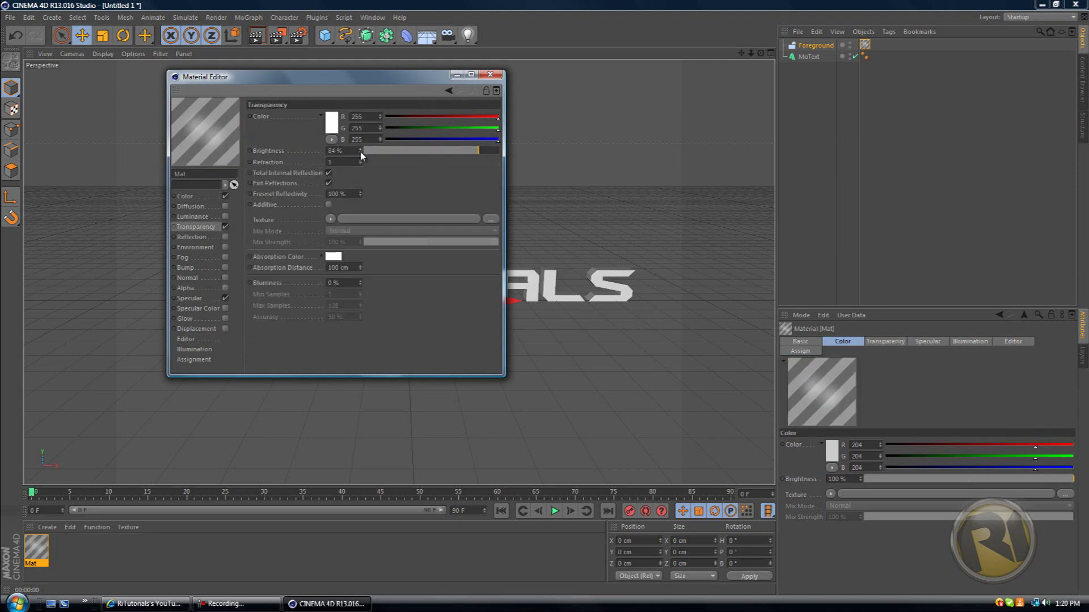
{"action": "left_click", "coordinate": [490, 74]}
{"action": "left_click", "coordinate": [257, 35]}
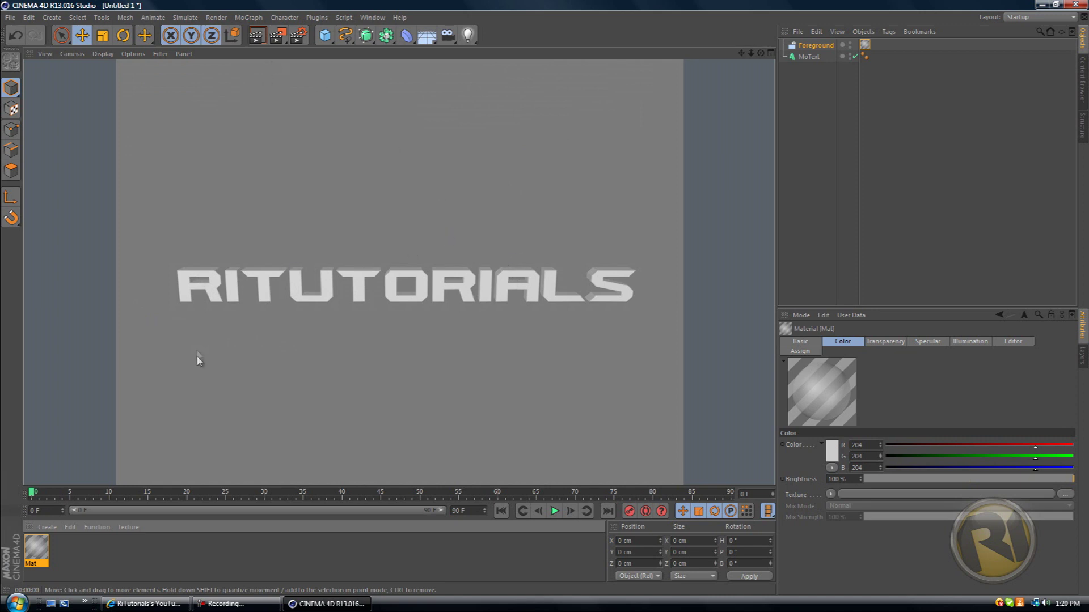
{"action": "left_click", "coordinate": [34, 556]}
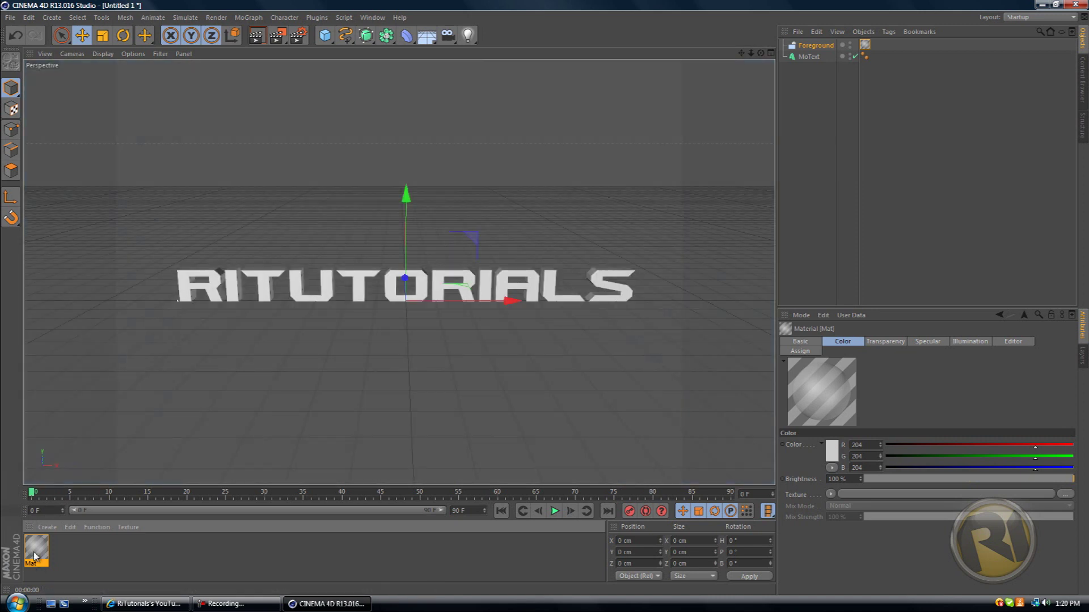
{"action": "key", "text": "Delete"}
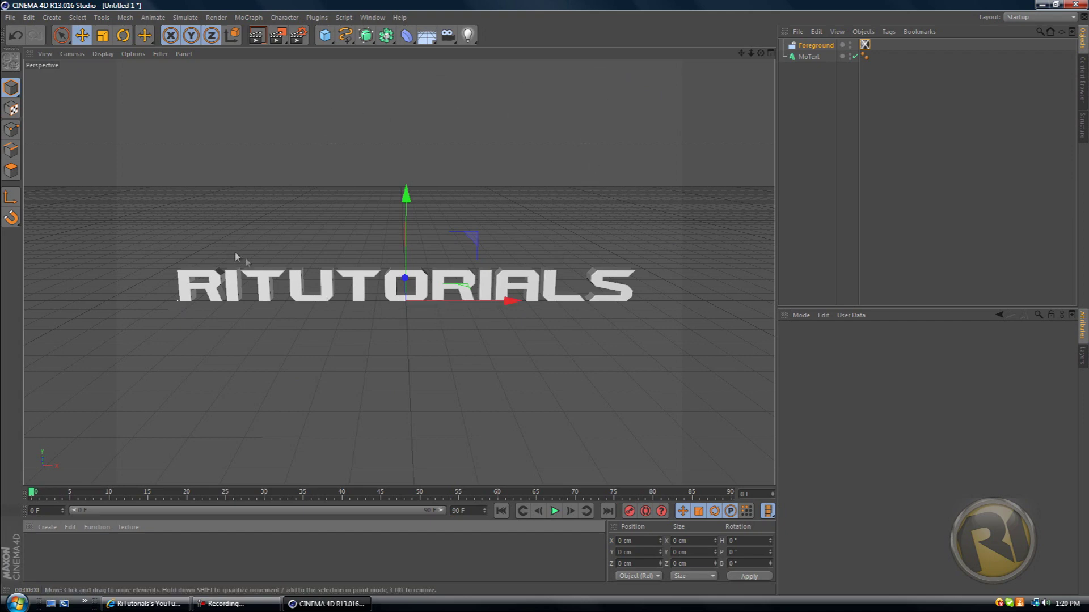
Step: Select the Foreground object in the Object Manager
{"action": "left_click", "coordinate": [816, 46]}
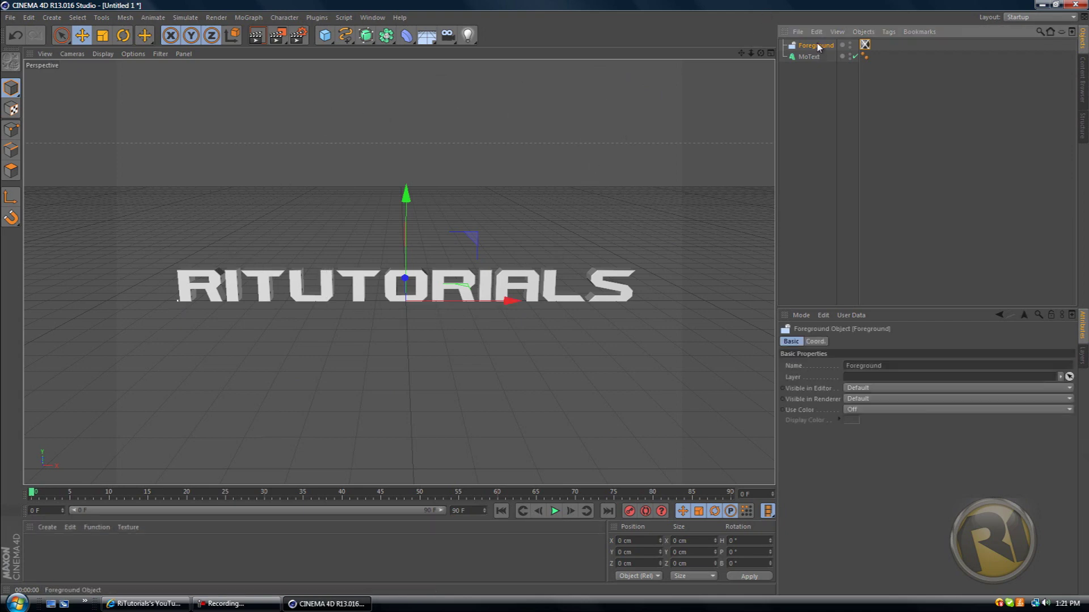
Step: Replace the Foreground with a Floor object, preview the render, then add a Physical Sky
{"action": "key", "text": "Delete"}
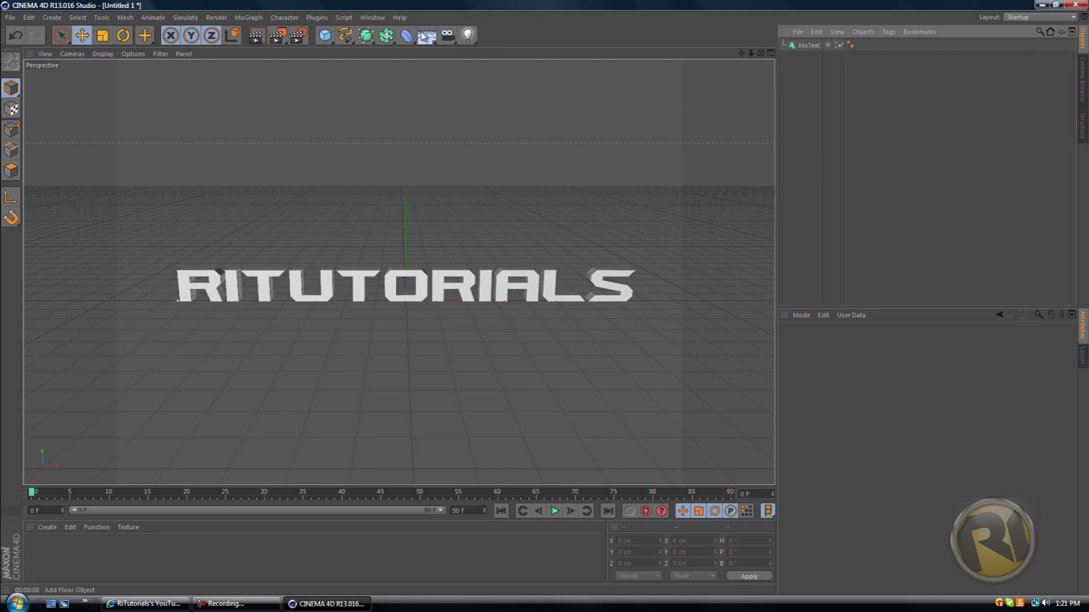
{"action": "left_click_drag", "start_coordinate": [423, 37], "coordinate": [457, 49]}
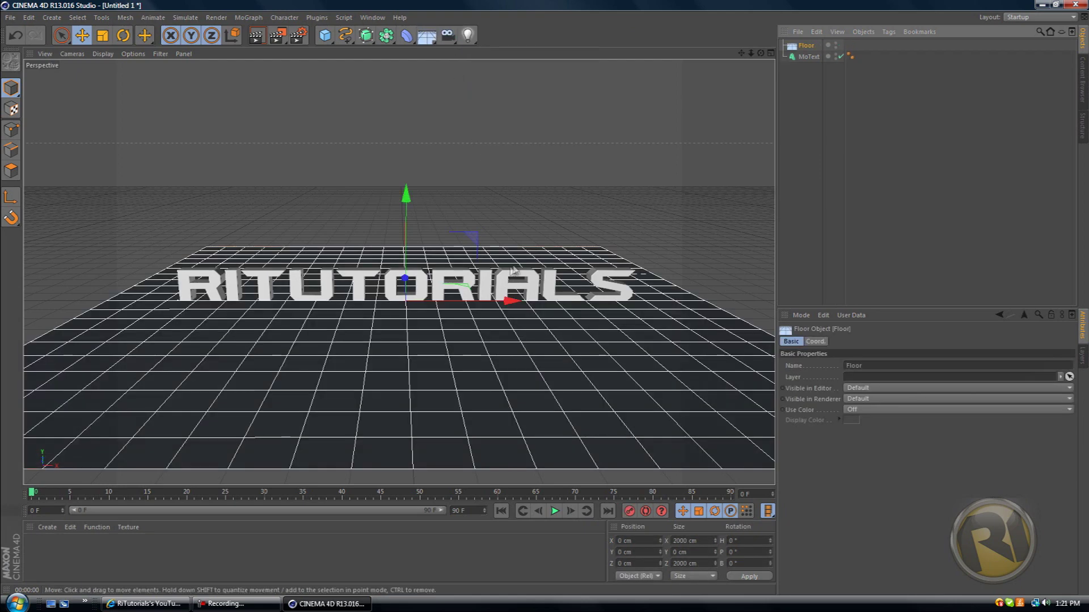
{"action": "left_click", "coordinate": [257, 35]}
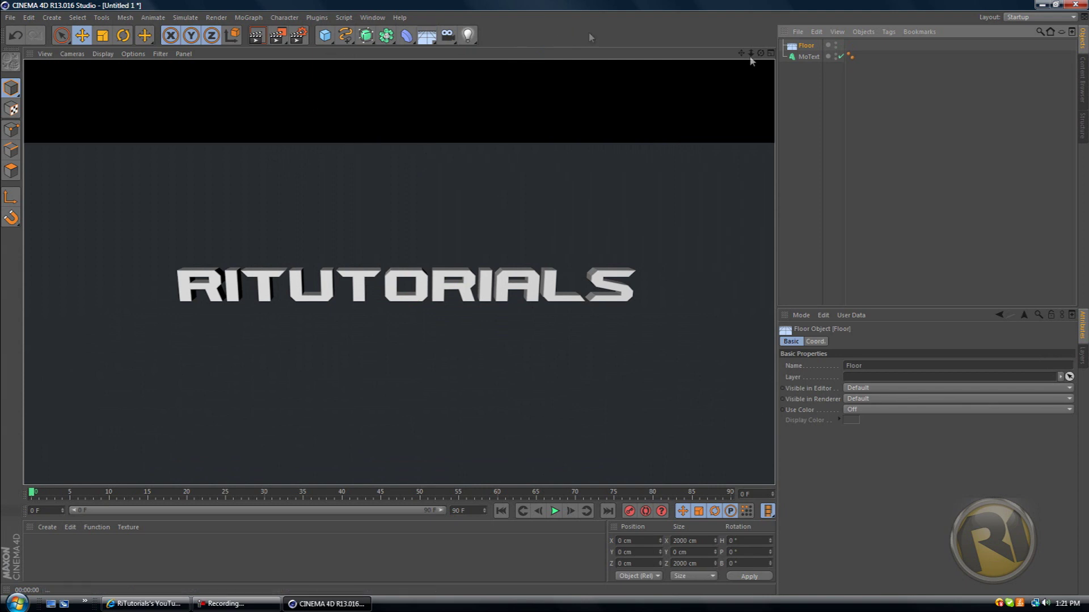
{"action": "left_click", "coordinate": [803, 48]}
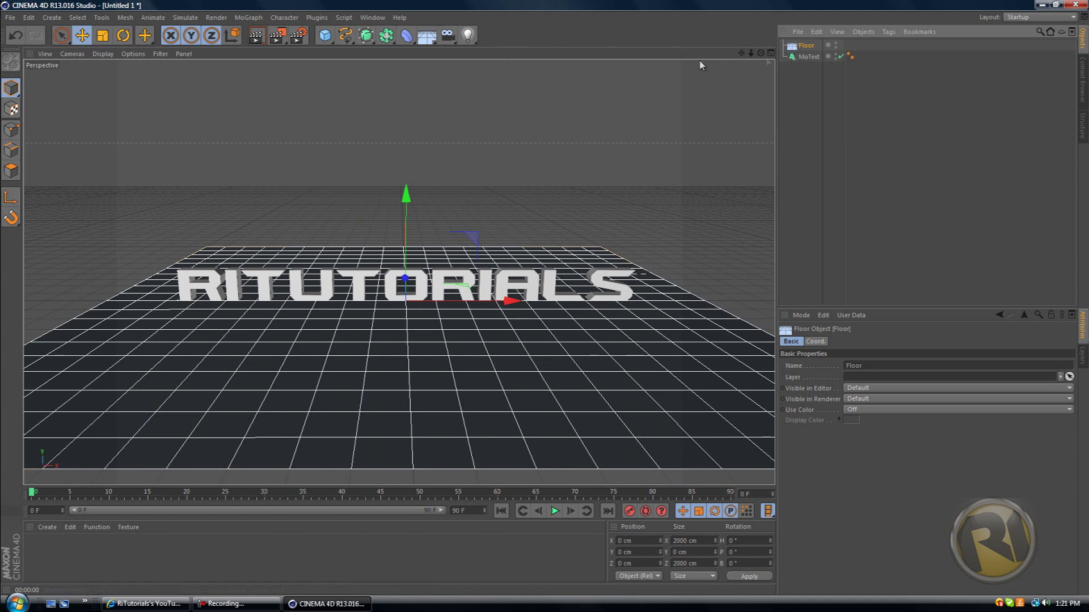
{"action": "left_click_drag", "start_coordinate": [426, 35], "coordinate": [540, 43]}
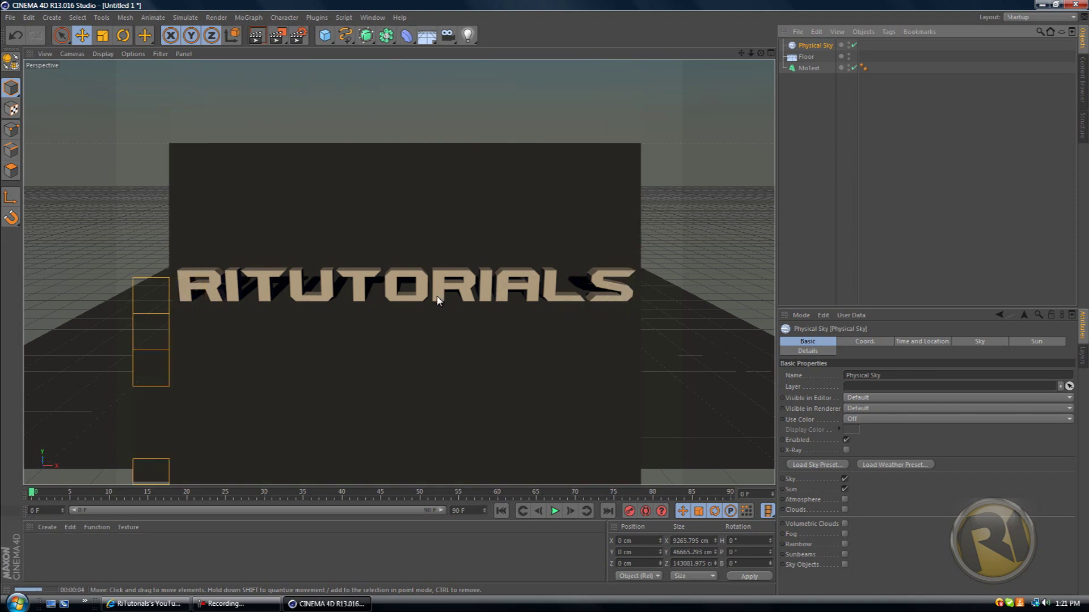
{"action": "left_click", "coordinate": [301, 170]}
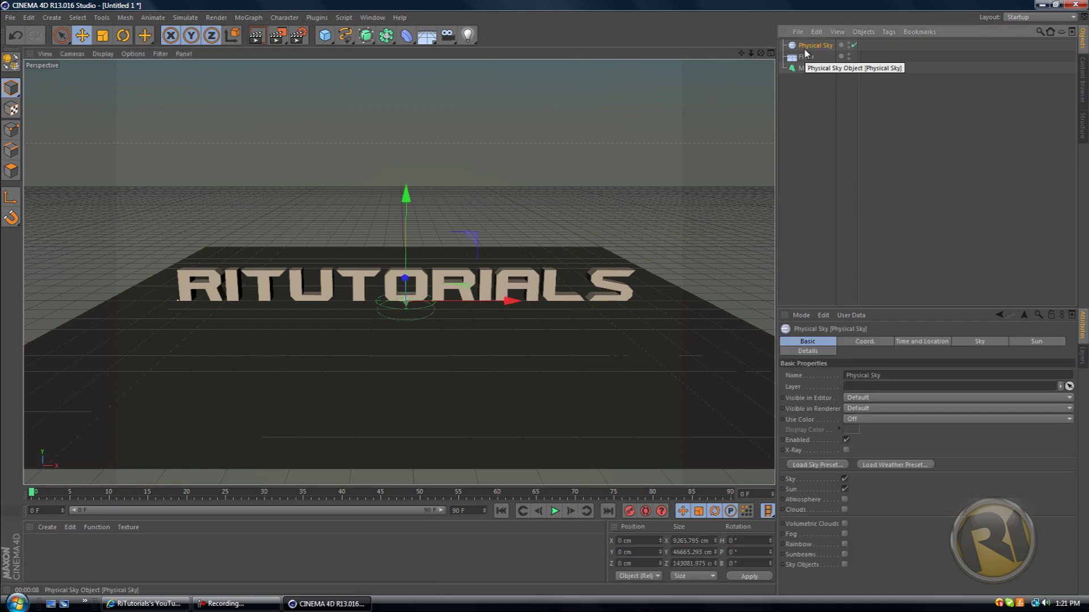
{"action": "key", "text": "Delete"}
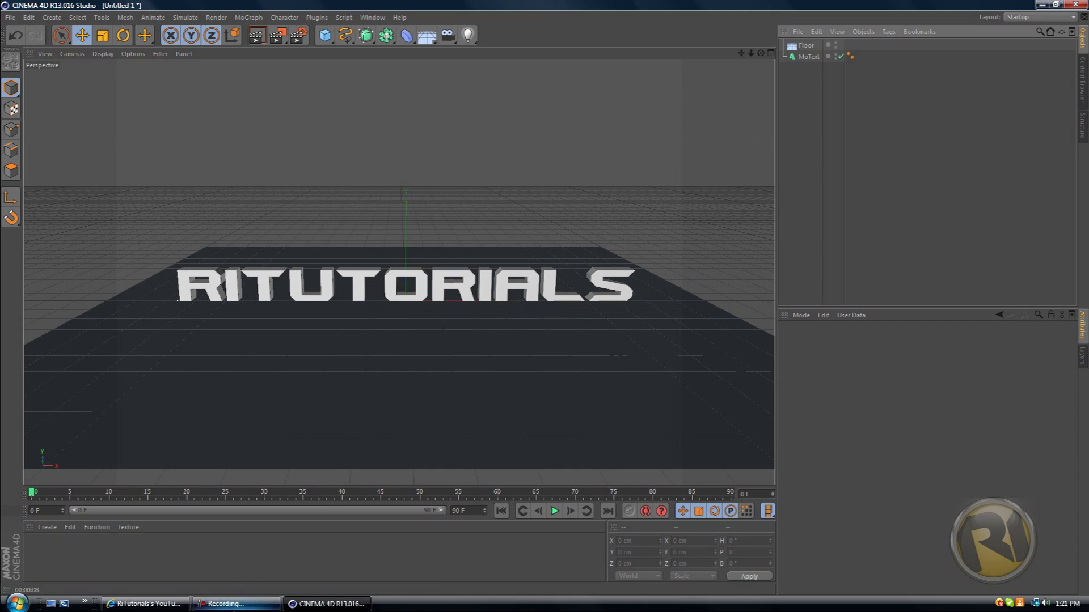
{"action": "left_click", "coordinate": [235, 604]}
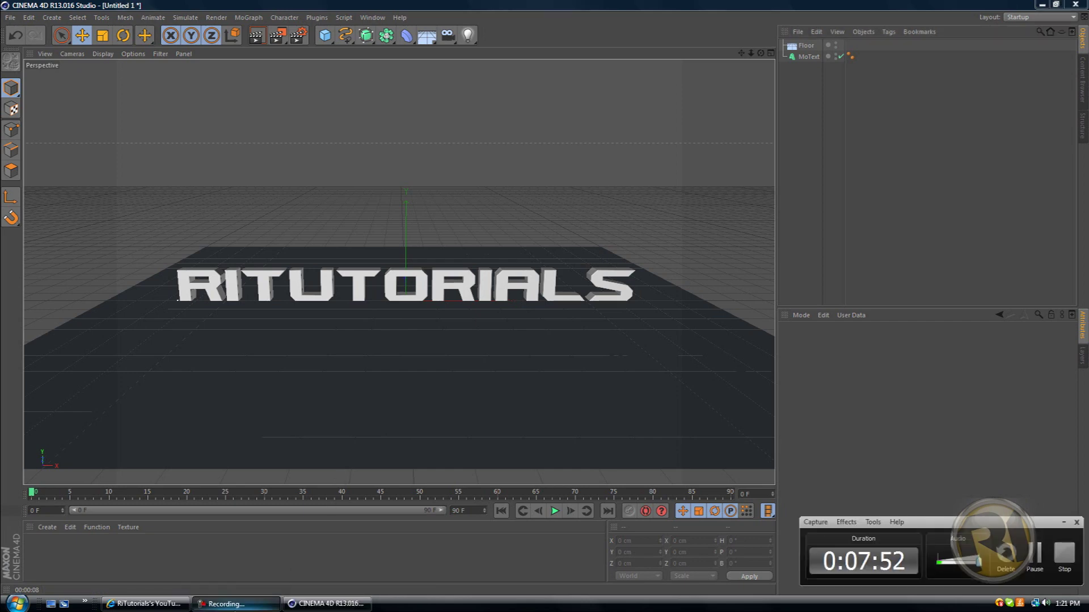